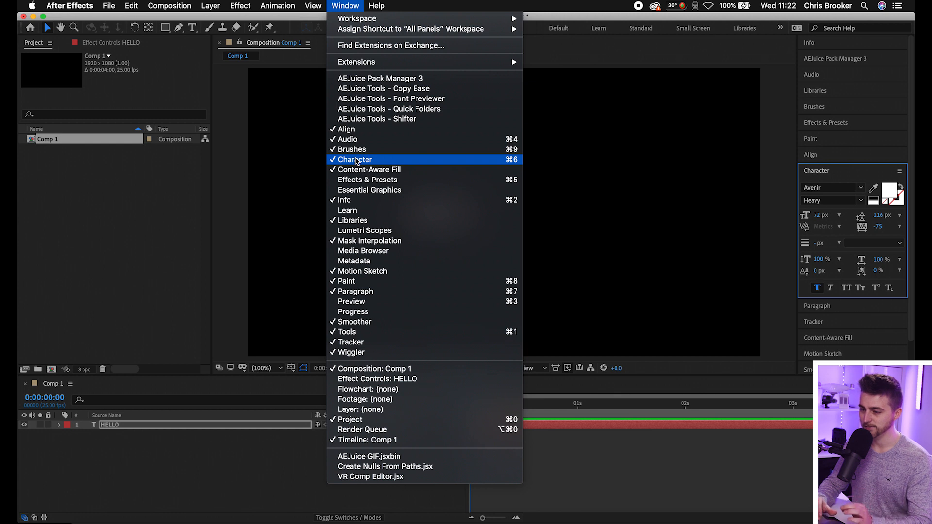
# Set the HELLO text to the Avenir font in Heavy style with a size of 272 px
pyautogui.click(348, 7)
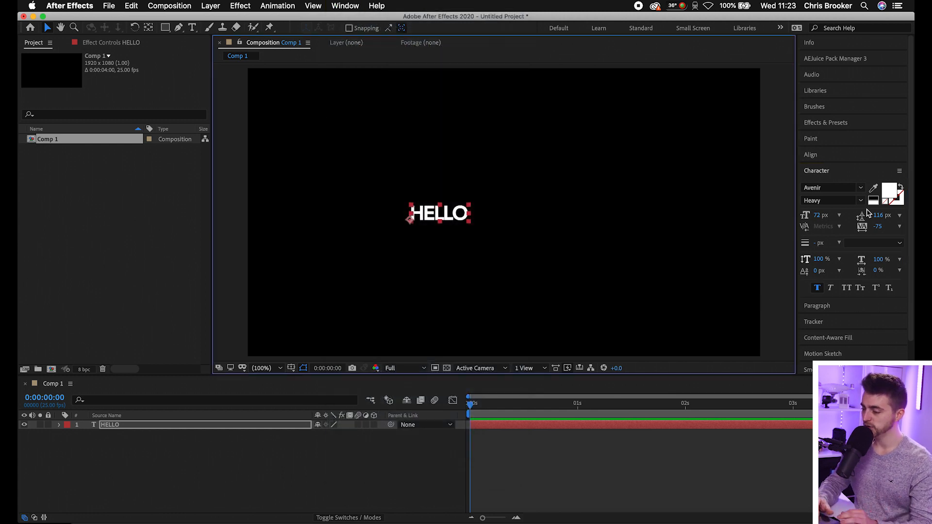
pyautogui.click(861, 188)
pyautogui.click(861, 188)
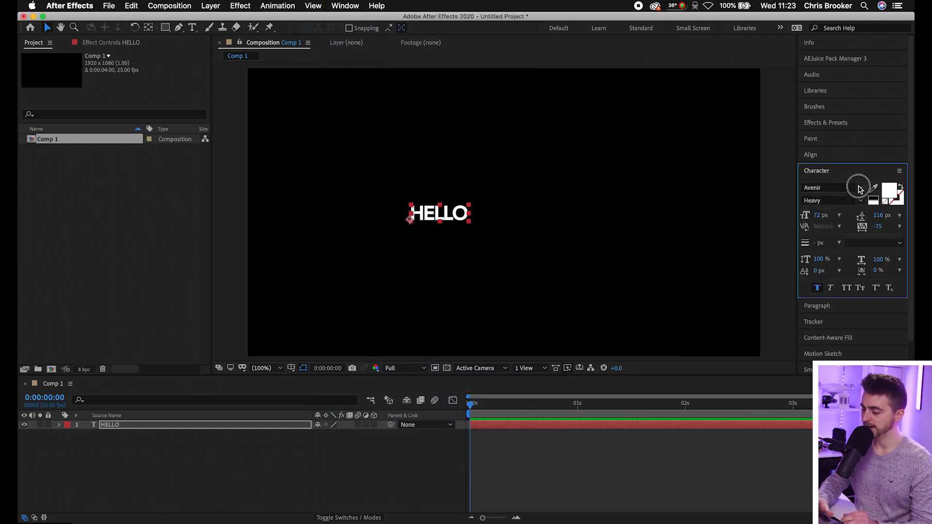
pyautogui.click(862, 201)
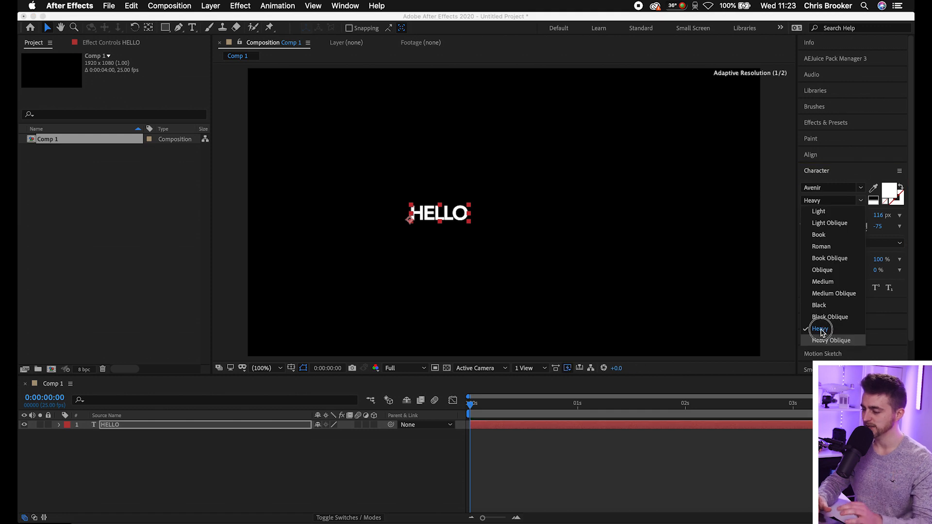
pyautogui.click(821, 331)
pyautogui.moveTo(820, 216); pyautogui.dragTo(896, 187)
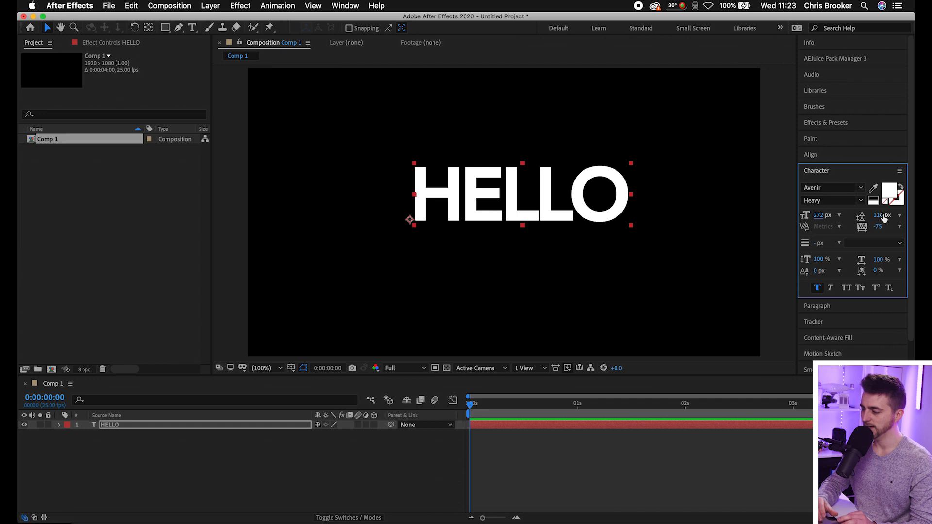
# Set the HELLO text's tracking to 79 and move the text to about the centre of the composition
pyautogui.moveTo(879, 232)
pyautogui.mouseDown()
pyautogui.moveTo(899, 232)
pyautogui.moveTo(879, 231)
pyautogui.mouseUp()
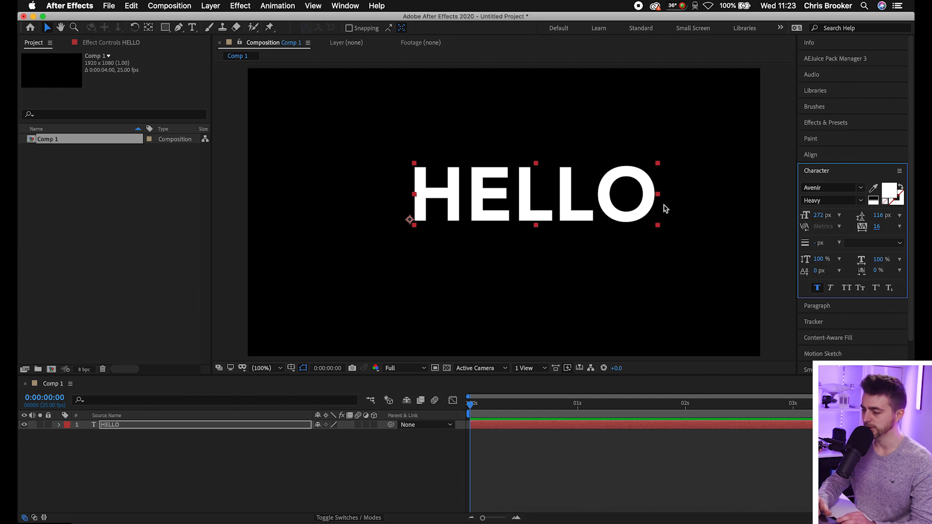
pyautogui.moveTo(877, 232); pyautogui.dragTo(785, 239)
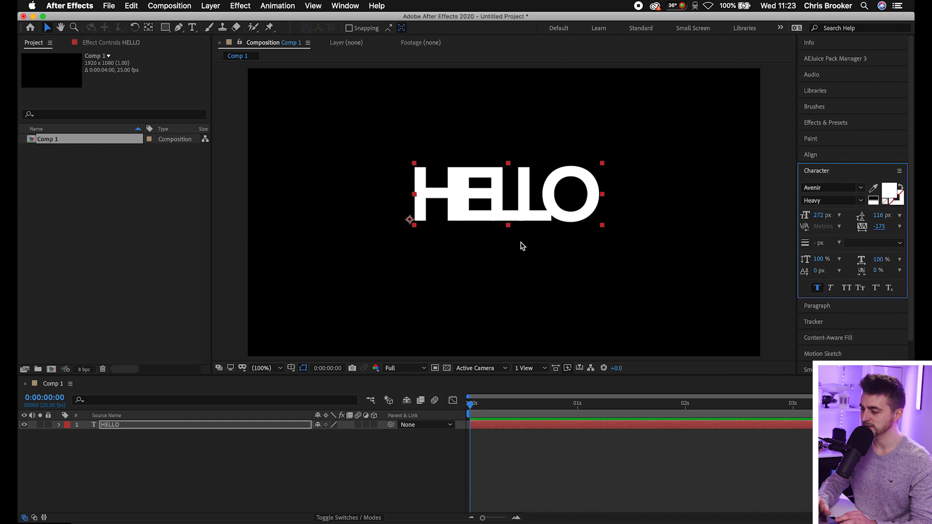
pyautogui.click(879, 226)
pyautogui.write('1')
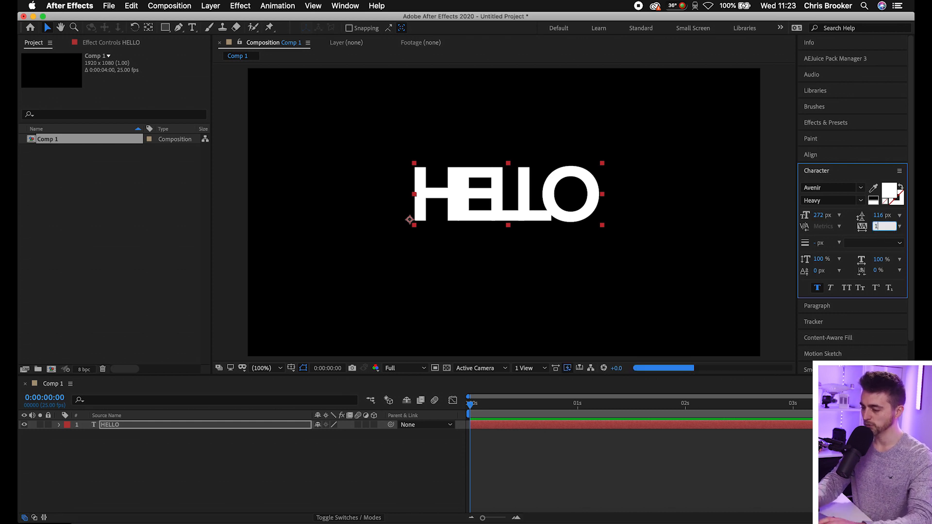
pyautogui.write('00')
pyautogui.press('Return')
pyautogui.moveTo(881, 228)
pyautogui.mouseDown()
pyautogui.moveTo(801, 219)
pyautogui.moveTo(869, 228)
pyautogui.mouseUp()
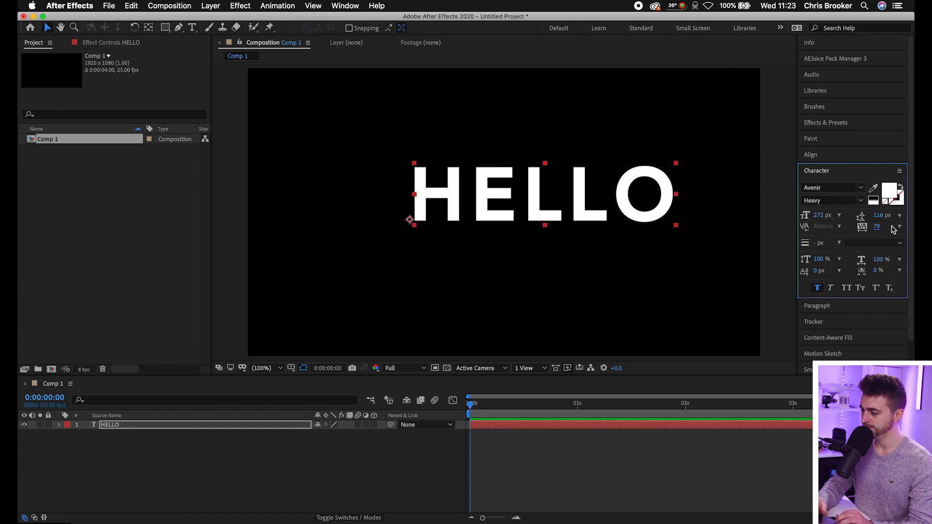
pyautogui.moveTo(521, 168); pyautogui.dragTo(465, 201)
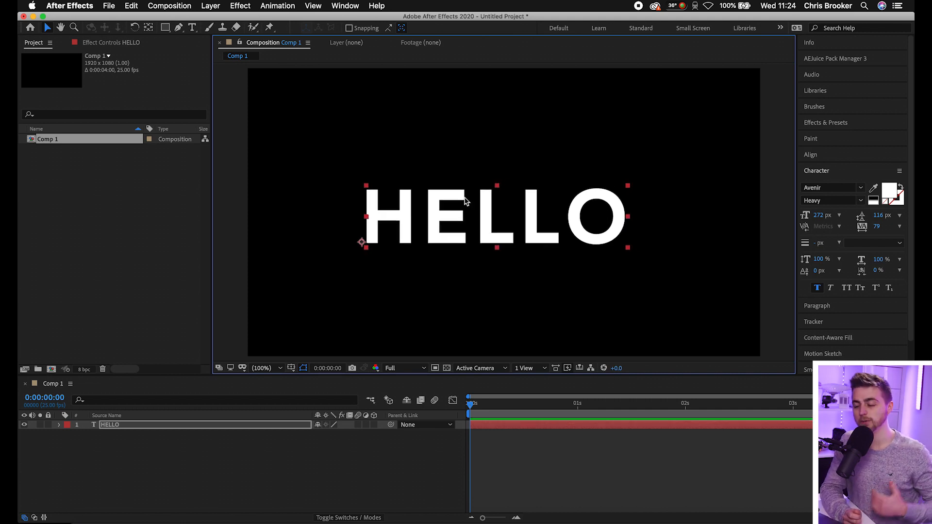
# Duplicate the HELLO text layer twice
pyautogui.press('super+t')
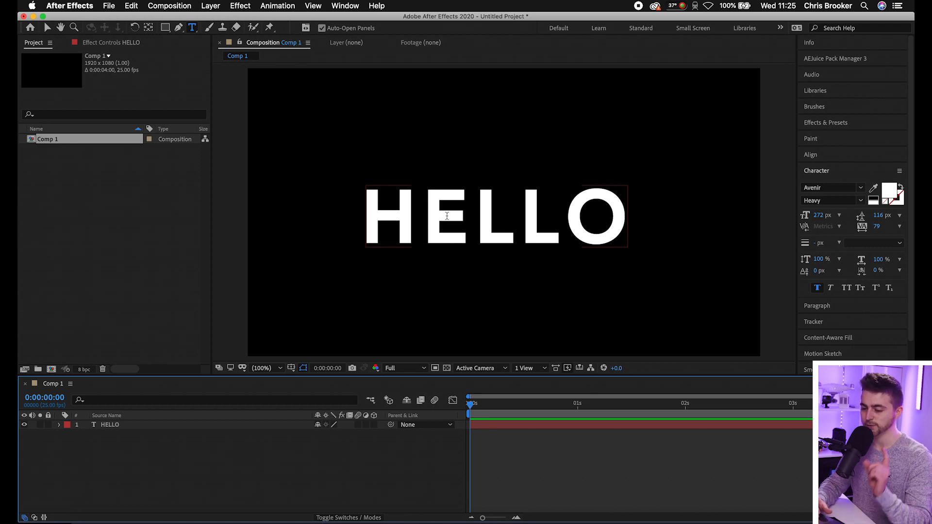
pyautogui.click(132, 427)
pyautogui.click(119, 434)
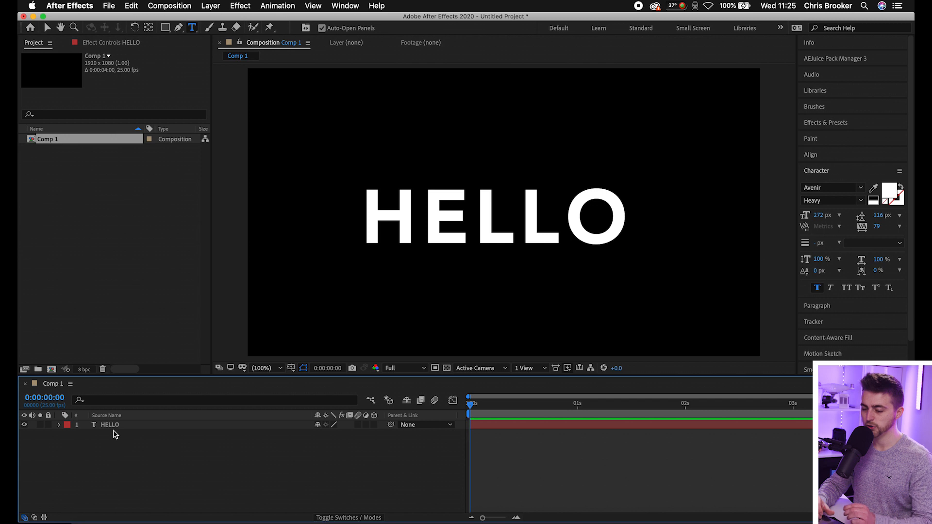
pyautogui.click(114, 428)
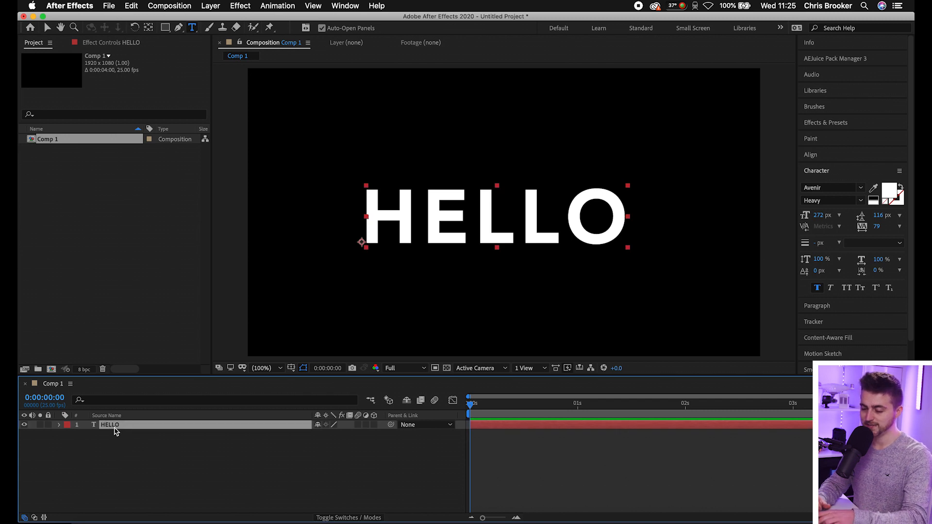
pyautogui.press('super+d')
pyautogui.press('super+d')
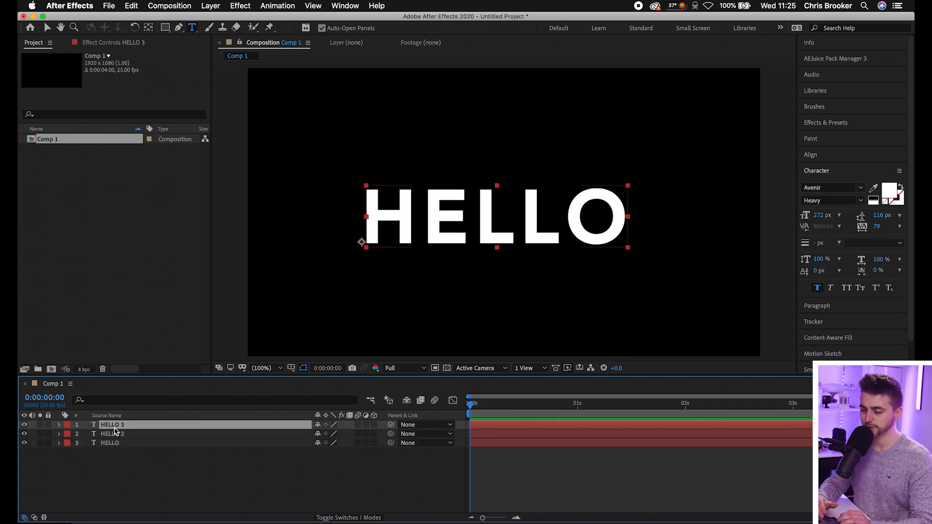
# Delete ELLO from the original HELLO text layer, keeping only the letter H
pyautogui.doubleClick(110, 443)
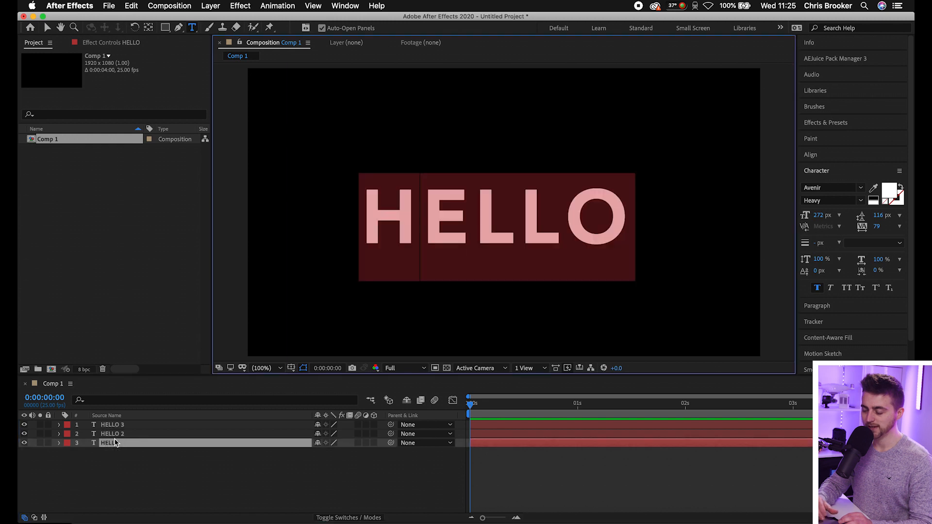
pyautogui.click(426, 258)
pyautogui.moveTo(433, 217); pyautogui.dragTo(614, 221)
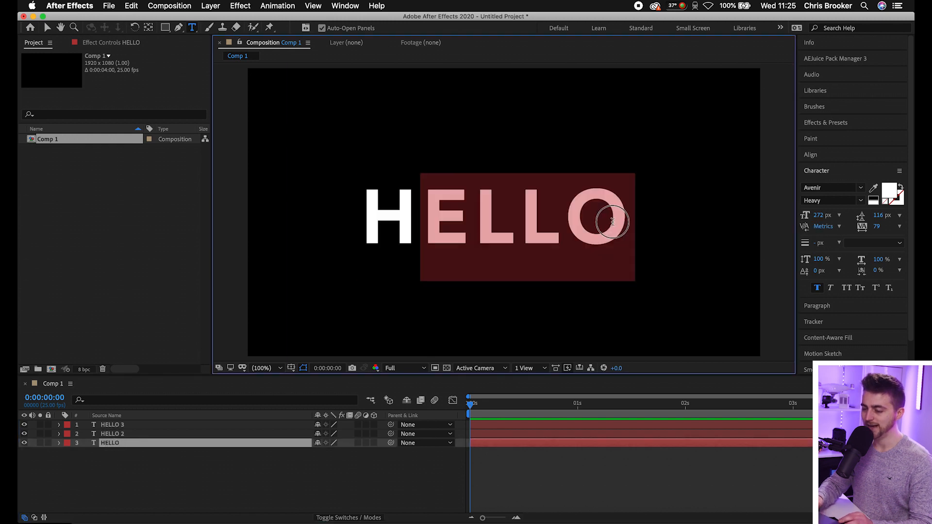
pyautogui.press('BackSpace')
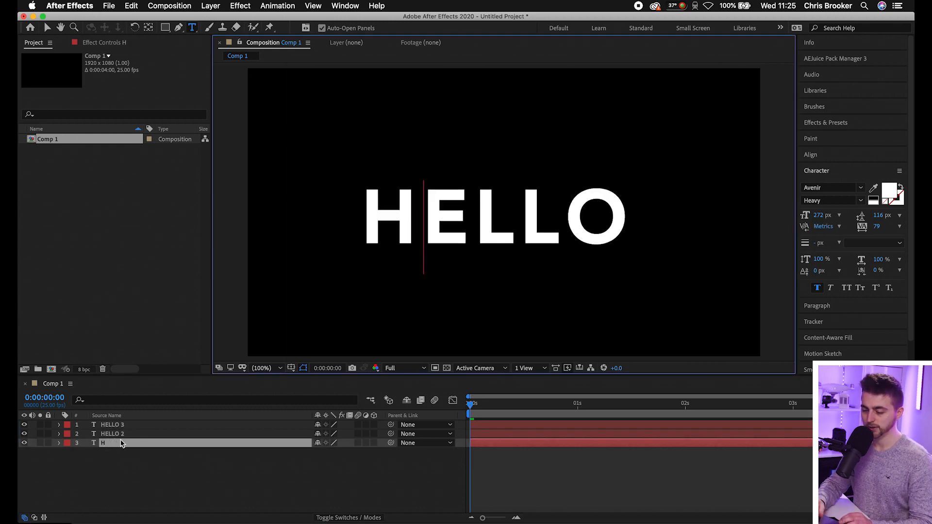
# Edit the HELLO 2 text layer to contain only the letter E
pyautogui.click(118, 434)
pyautogui.doubleClick(106, 434)
pyautogui.click(418, 208)
pyautogui.moveTo(418, 207); pyautogui.dragTo(365, 213)
pyautogui.press('BackSpace')
pyautogui.press('Right')
pyautogui.press('Right')
pyautogui.press('Right')
pyautogui.press('Right')
pyautogui.press('BackSpace')
pyautogui.press('BackSpace')
pyautogui.press('BackSpace')
pyautogui.press('Left')
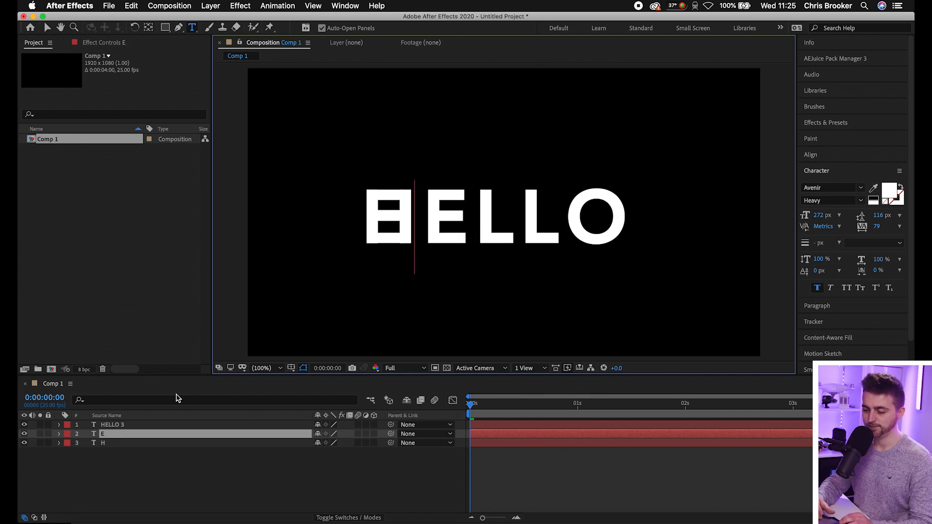
# Remove the letters H and E from the HELLO 3 text layer, leaving LLO, and return to the Selection tool
pyautogui.doubleClick(117, 426)
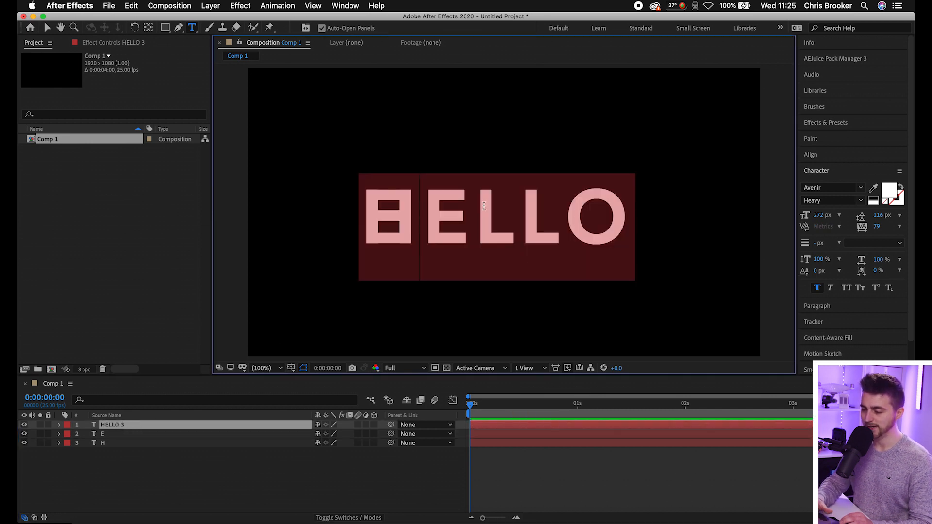
pyautogui.click(484, 206)
pyautogui.press('BackSpace')
pyautogui.press('BackSpace')
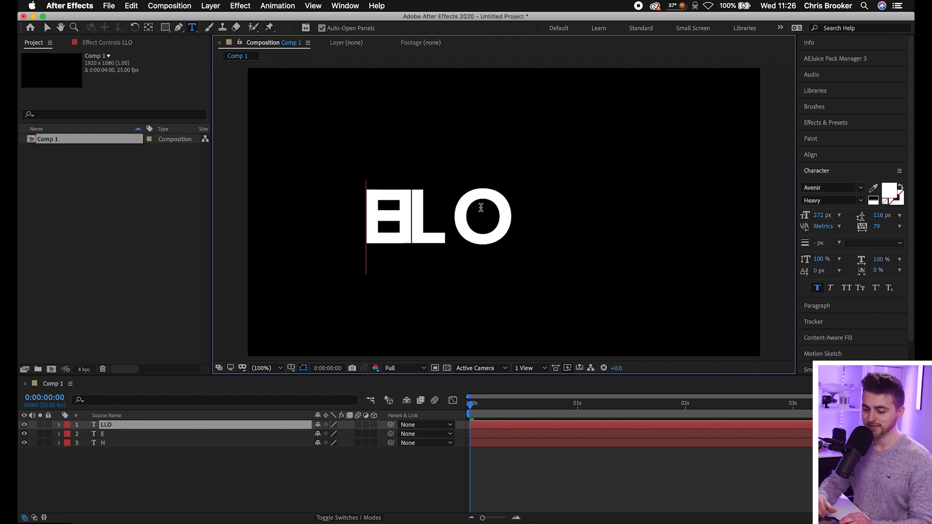
pyautogui.click(103, 459)
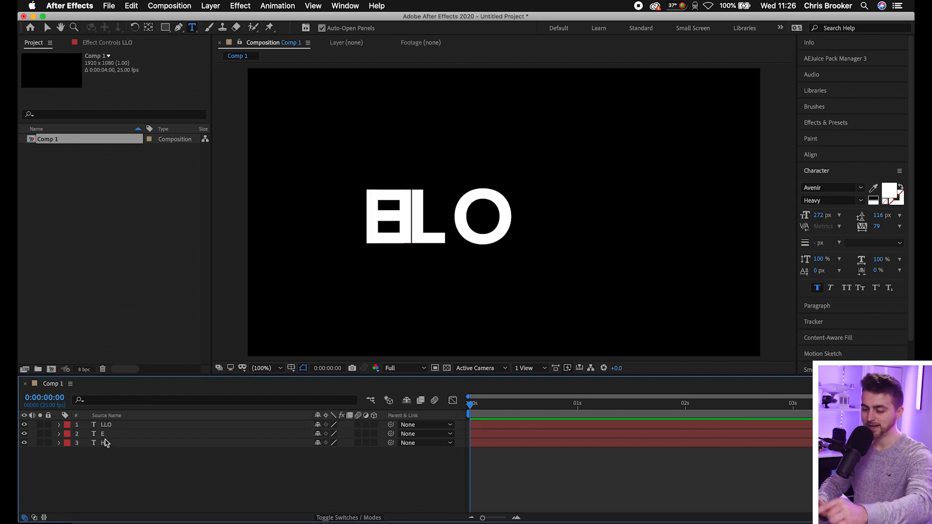
pyautogui.press('v')
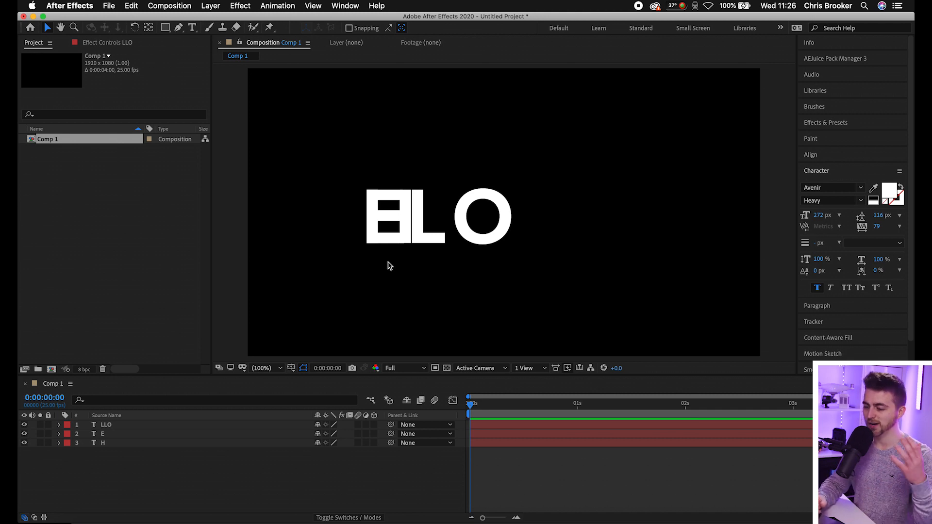
# Reveal Position on all three text layers and space them to spell HELLO, with X values 803 for LLO, 624 for E and 418 for H
pyautogui.click(119, 436)
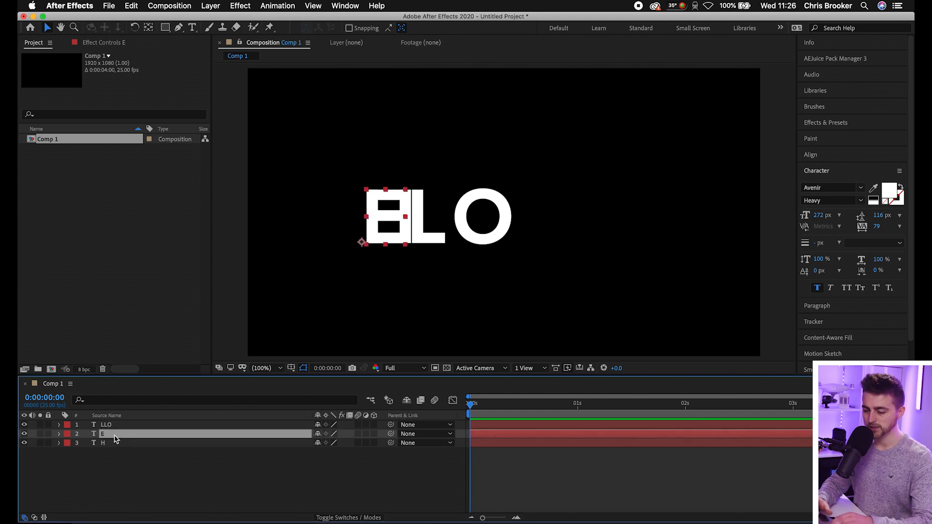
pyautogui.click(105, 427)
pyautogui.keyDown('shift'); pyautogui.click(105, 443); pyautogui.keyUp('shift')
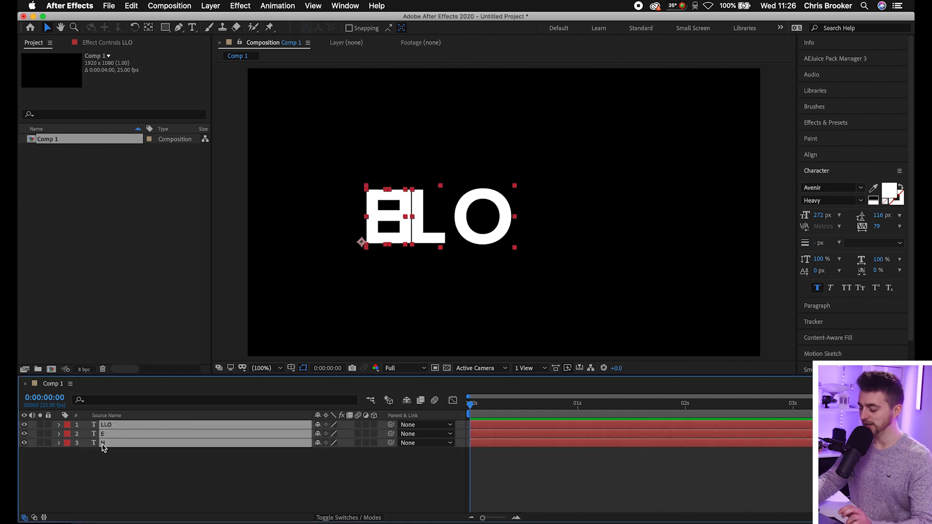
pyautogui.press('p')
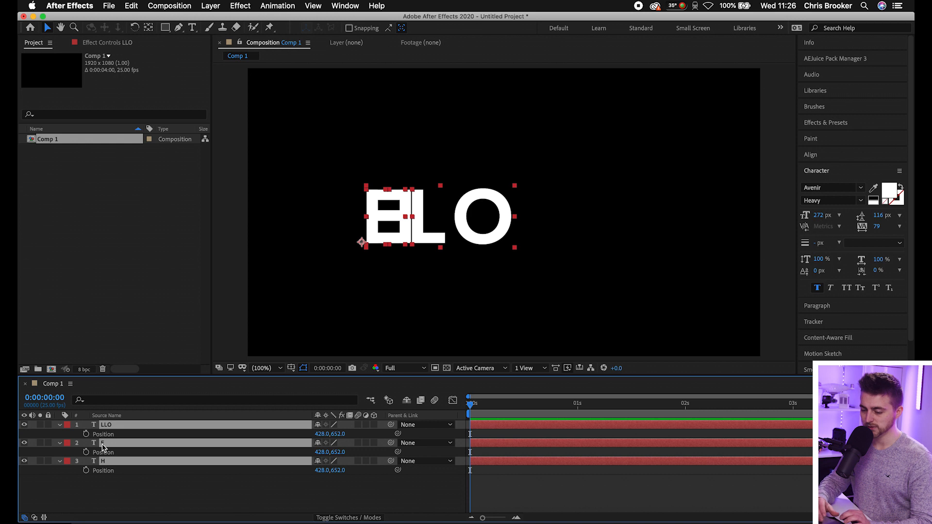
pyautogui.click(292, 470)
pyautogui.moveTo(322, 435); pyautogui.dragTo(602, 449)
pyautogui.moveTo(318, 454); pyautogui.dragTo(425, 457)
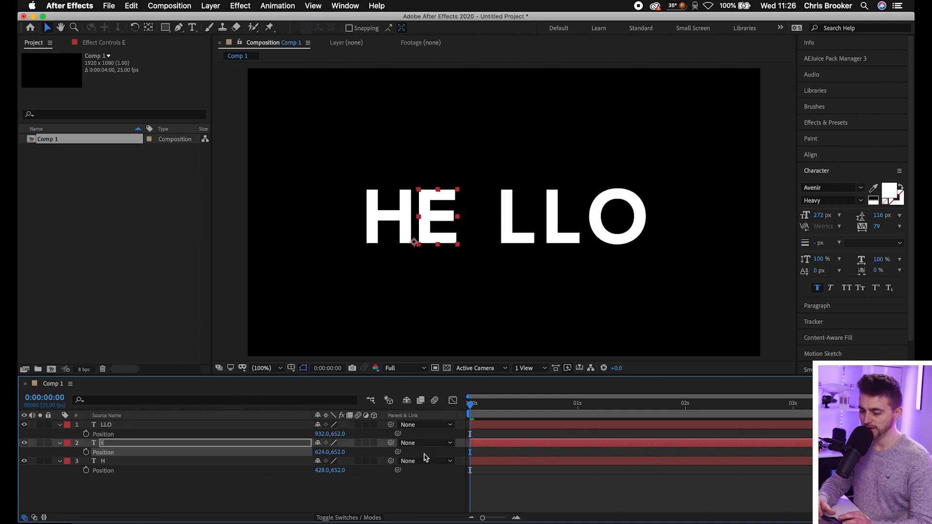
pyautogui.moveTo(323, 434); pyautogui.dragTo(256, 441)
pyautogui.click(464, 483)
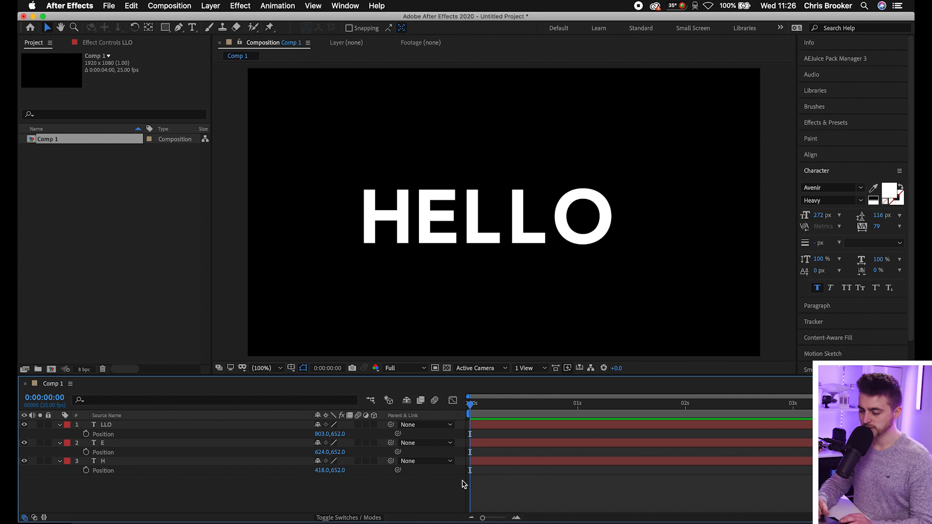
# Add Position keyframes to the LLO, E and H layers at 0:00:00:22
pyautogui.moveTo(477, 410); pyautogui.dragTo(565, 425)
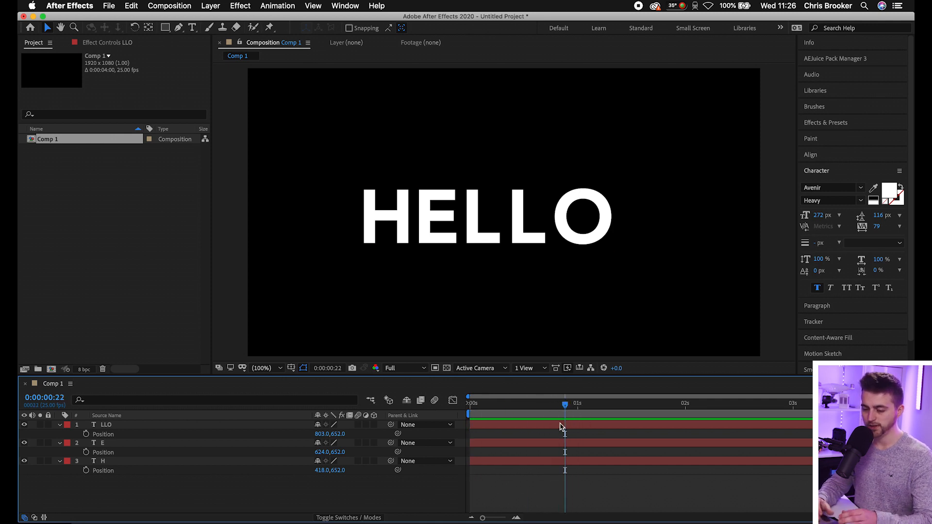
pyautogui.moveTo(187, 490); pyautogui.dragTo(158, 405)
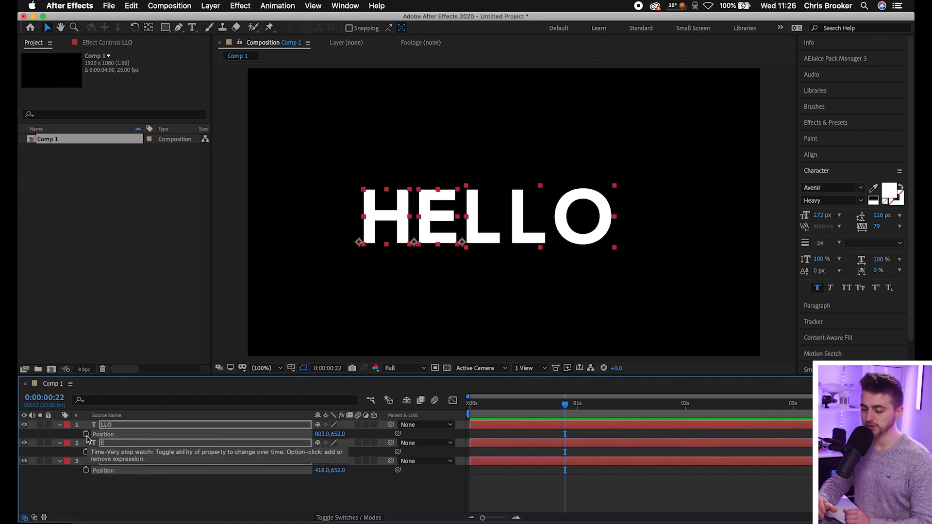
pyautogui.click(86, 434)
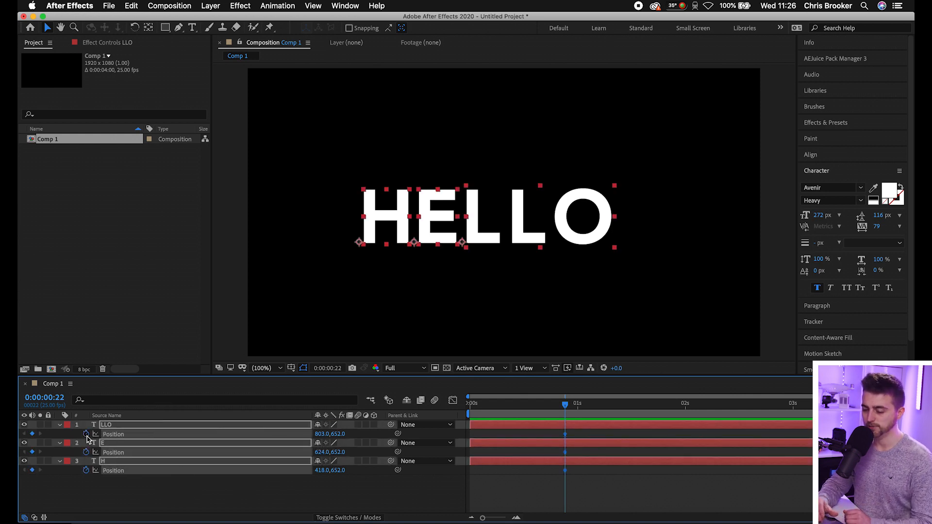
pyautogui.click(518, 491)
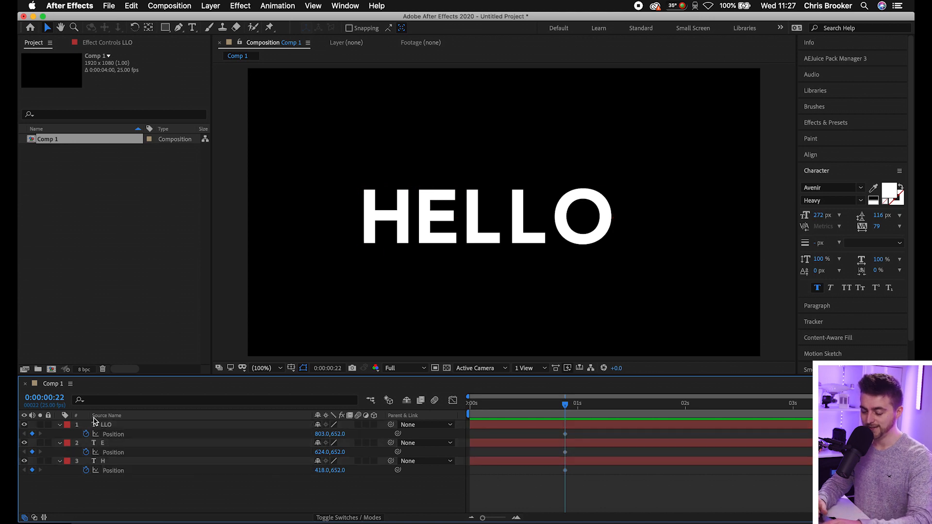
# Reveal the E layer's Scale property and add a Scale keyframe at 0:00:00:22
pyautogui.click(109, 443)
pyautogui.press('a')
pyautogui.press('s')
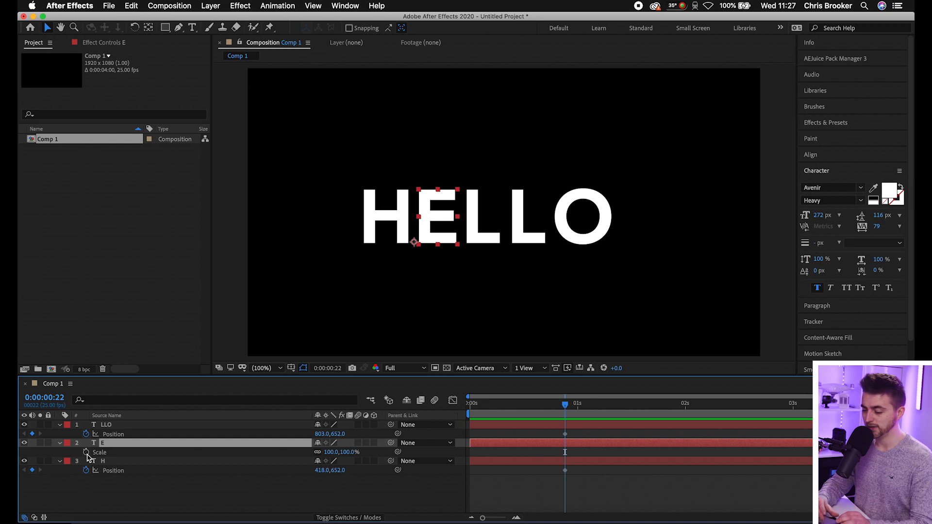
pyautogui.click(86, 453)
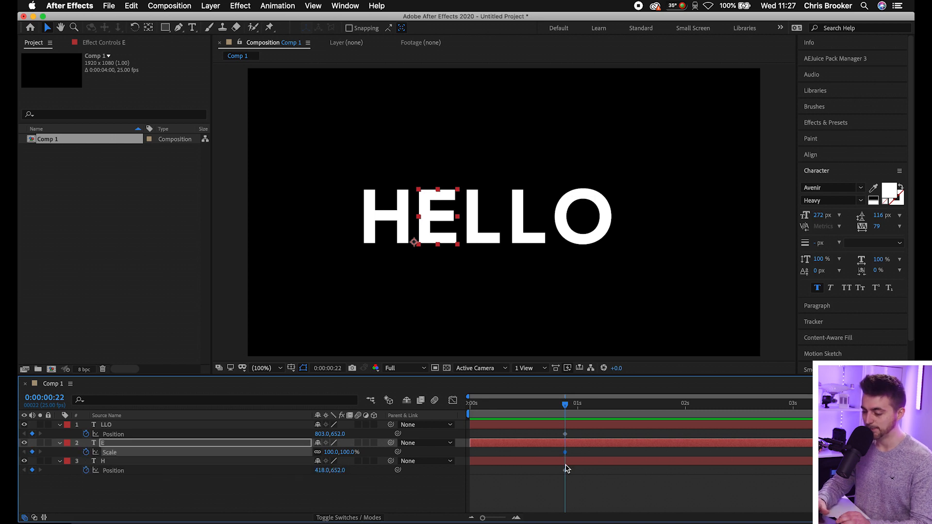
# At 0:00:01:03, scale the E layer to 176% and set the X position to 918 for LLO and 434 for H
pyautogui.moveTo(566, 410); pyautogui.dragTo(593, 408)
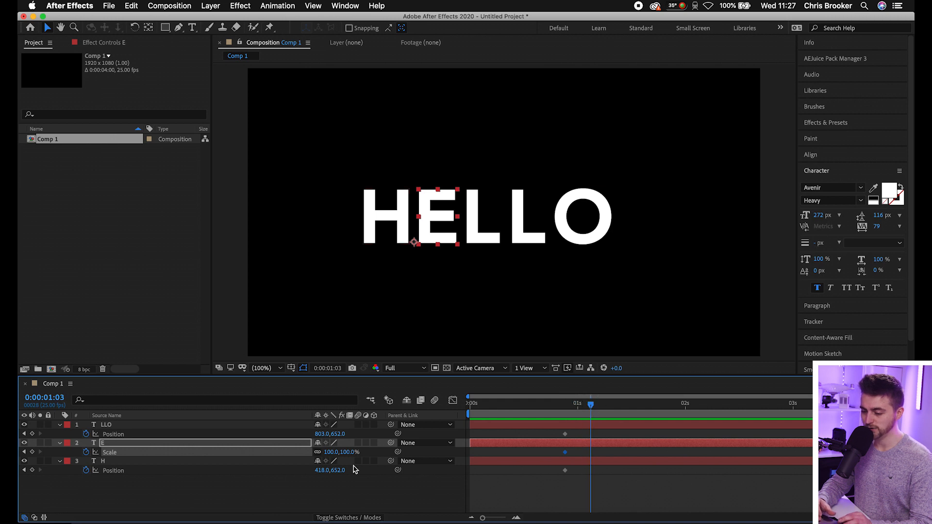
pyautogui.moveTo(330, 453); pyautogui.dragTo(369, 453)
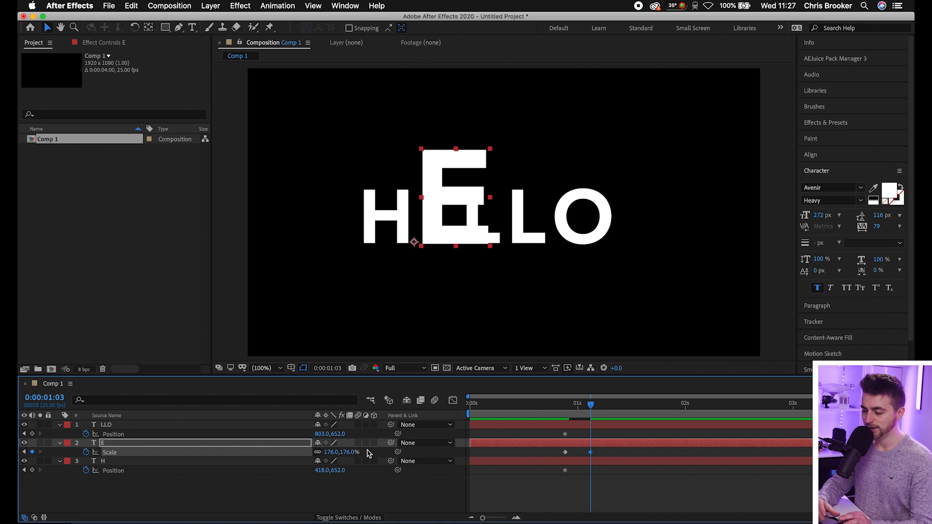
pyautogui.moveTo(320, 434); pyautogui.dragTo(384, 437)
pyautogui.moveTo(318, 470); pyautogui.dragTo(327, 470)
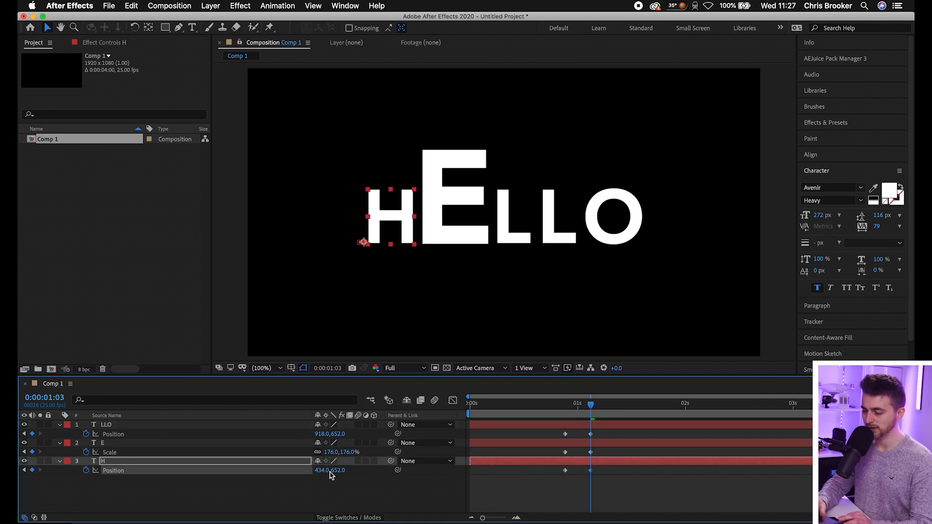
# Play back the letter animation from 0:00:00:22 to review the E's growth and the neighbouring letters' movement
pyautogui.moveTo(591, 405); pyautogui.dragTo(565, 407)
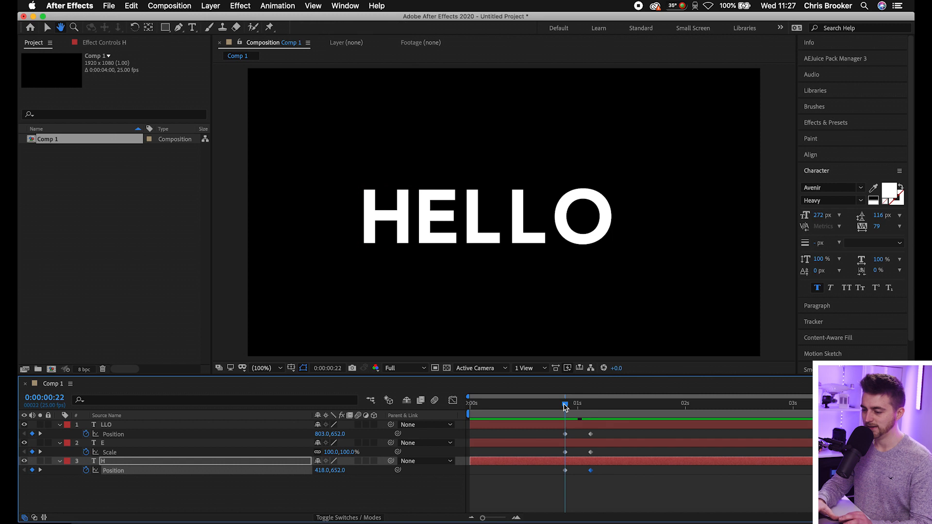
pyautogui.press('space')
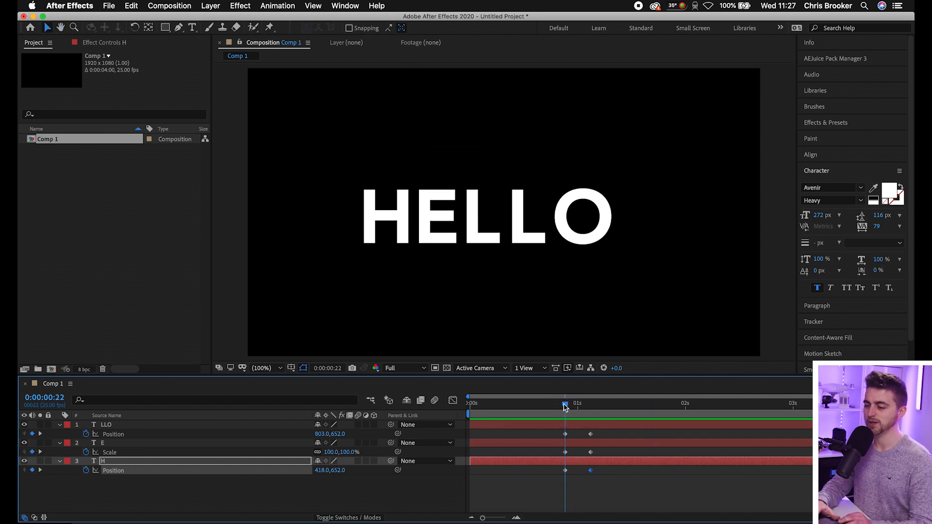
pyautogui.press('space')
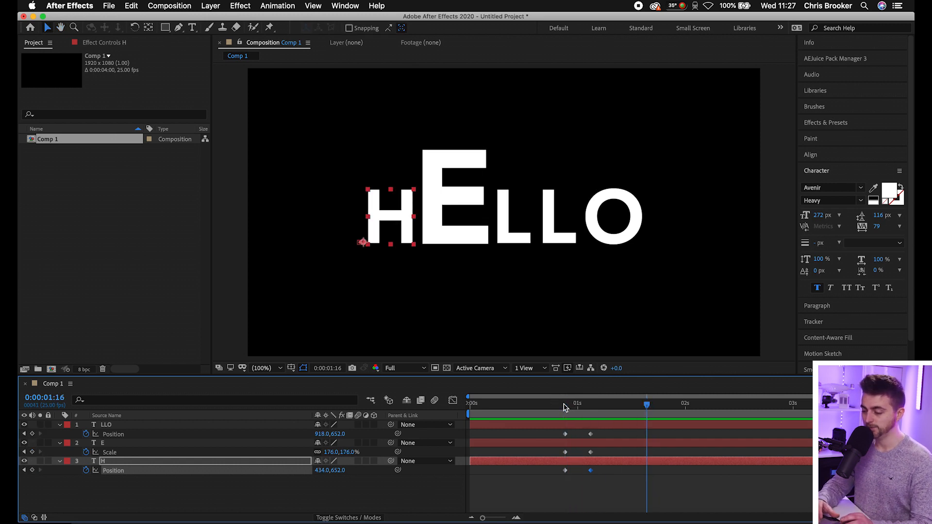
# At 0:00:01:10, add holding keyframes for the LLO layer's Position, the E layer's Scale and the H layer's Position
pyautogui.moveTo(565, 407); pyautogui.dragTo(621, 412)
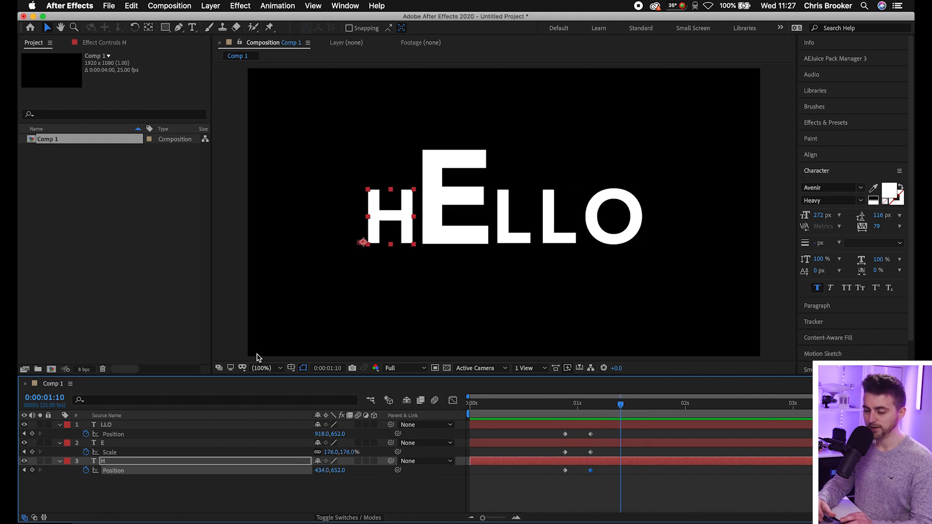
pyautogui.click(121, 417)
pyautogui.click(108, 426)
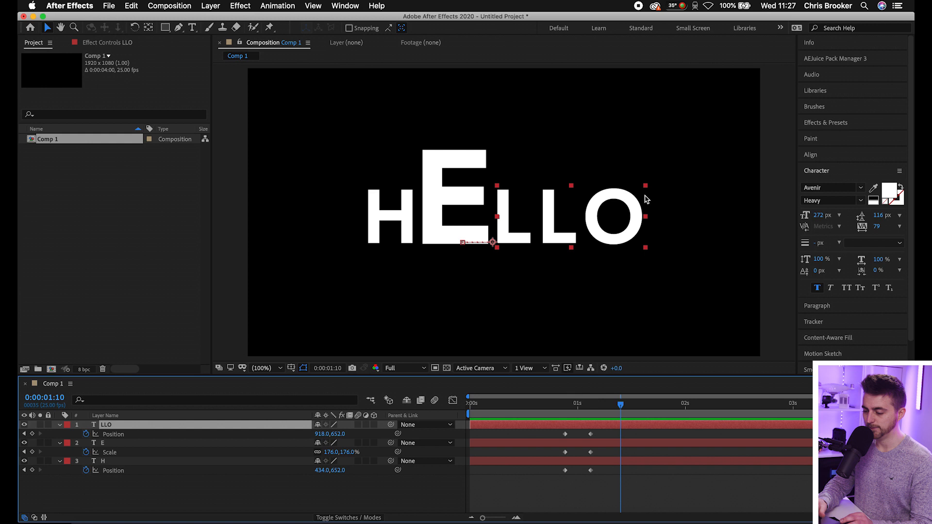
pyautogui.click(32, 433)
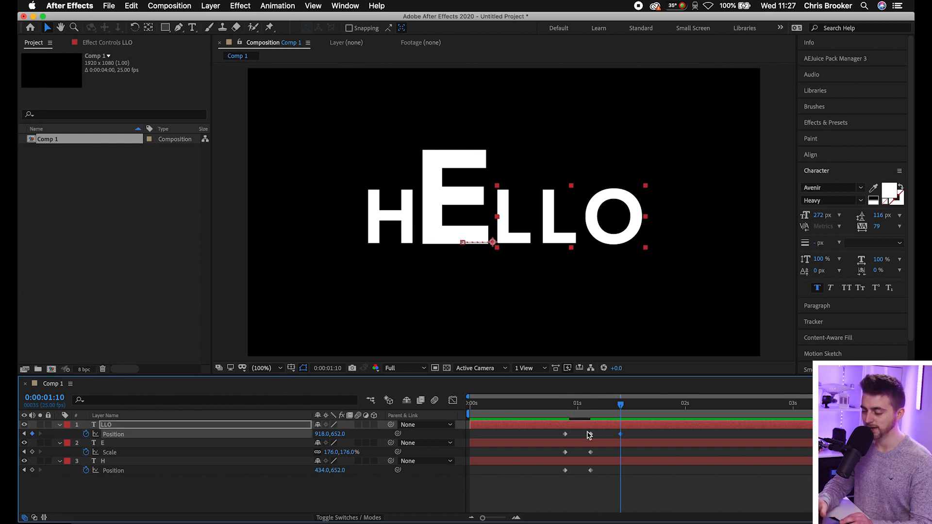
pyautogui.click(110, 443)
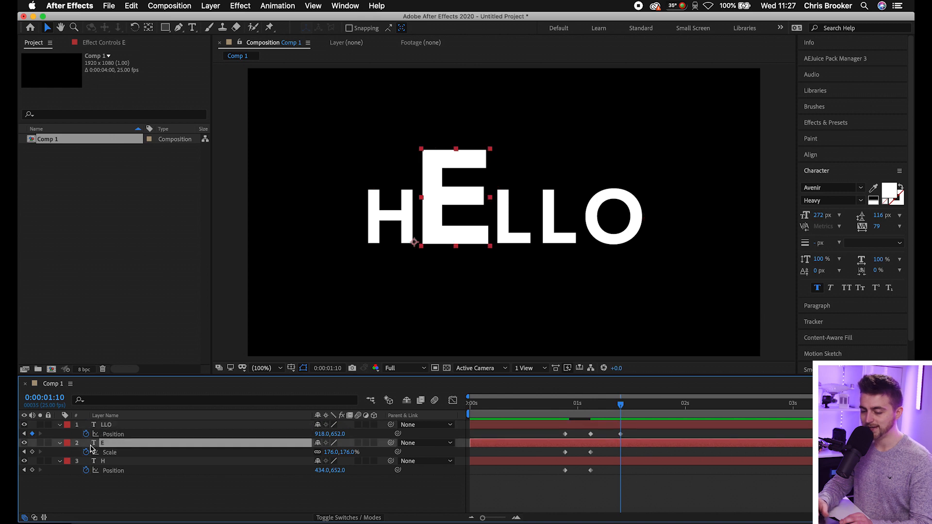
pyautogui.click(32, 452)
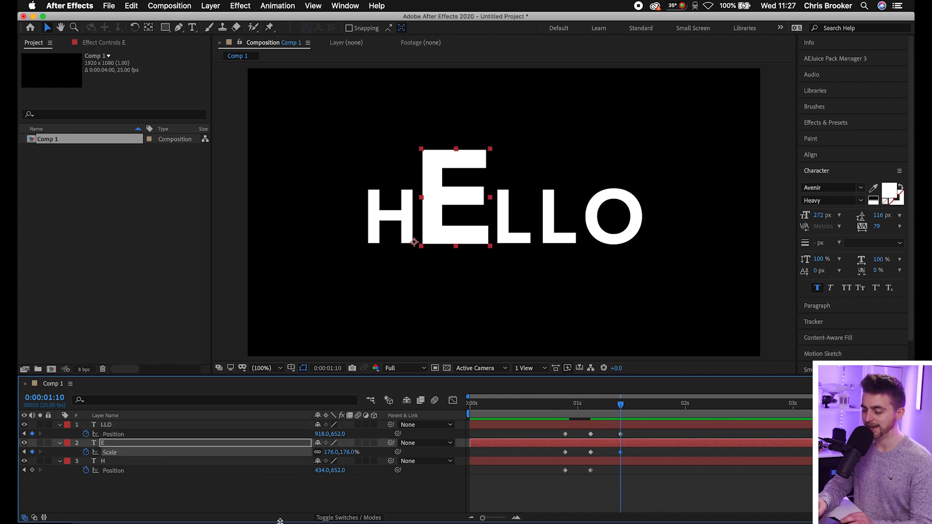
pyautogui.click(103, 461)
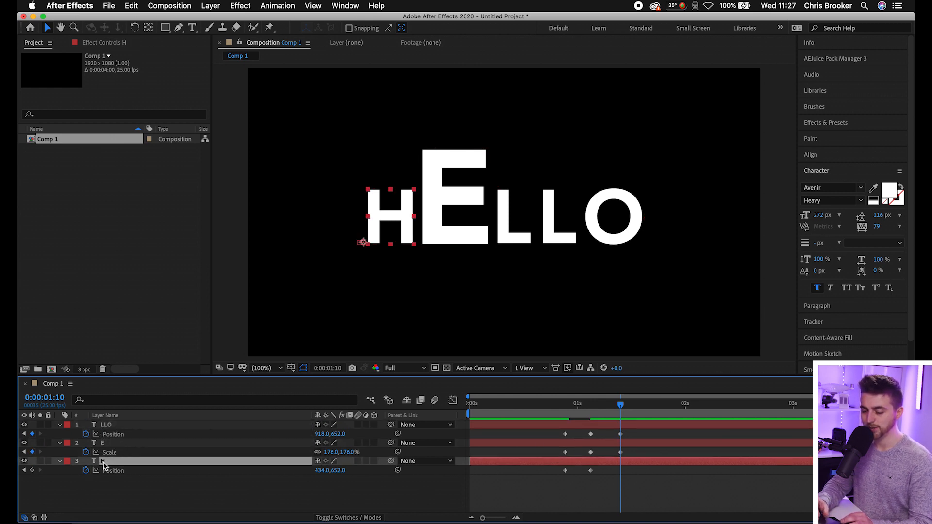
pyautogui.click(32, 470)
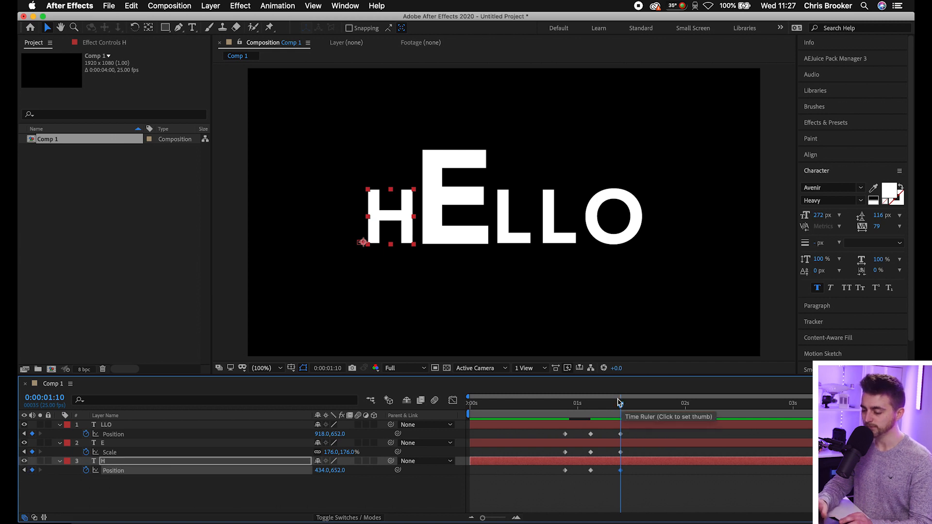
# At 0:00:01:03, set the E layer's Scale to 218% and preview the overshoot
pyautogui.moveTo(607, 403); pyautogui.dragTo(592, 407)
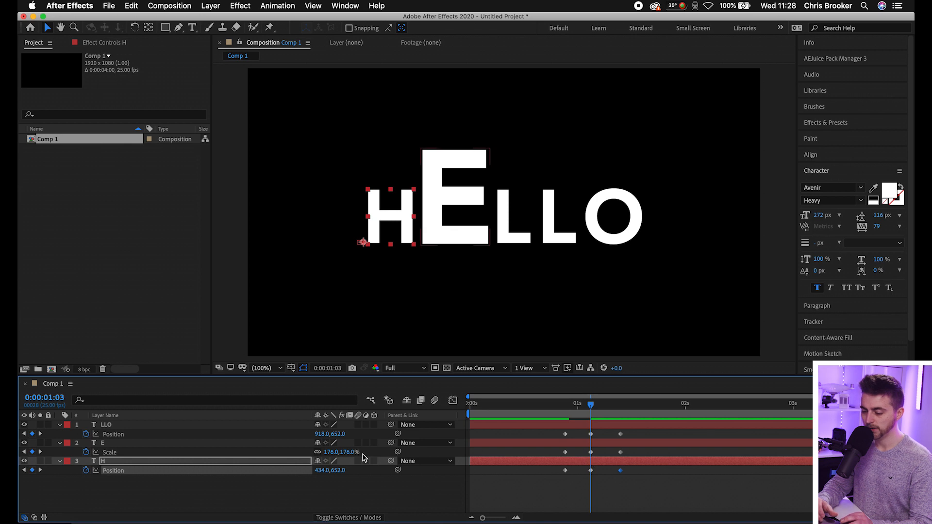
pyautogui.moveTo(333, 452); pyautogui.dragTo(354, 453)
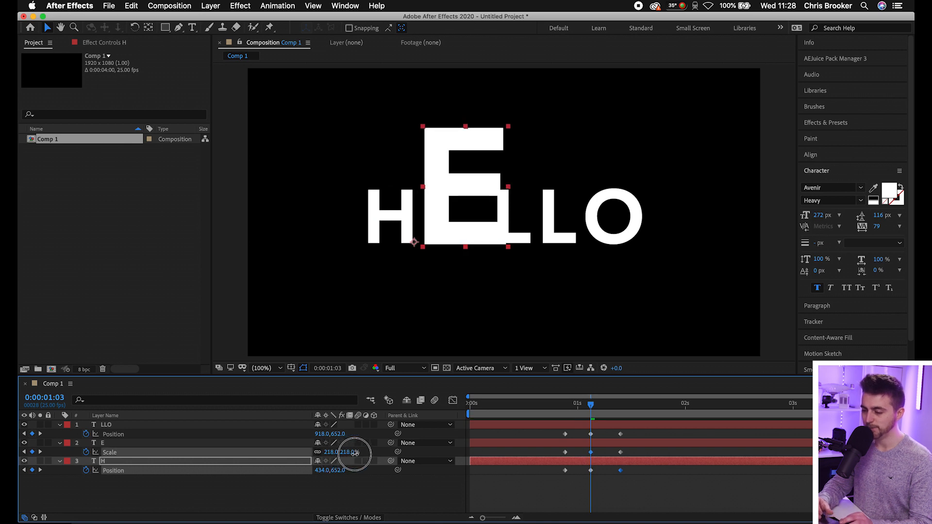
pyautogui.click(560, 405)
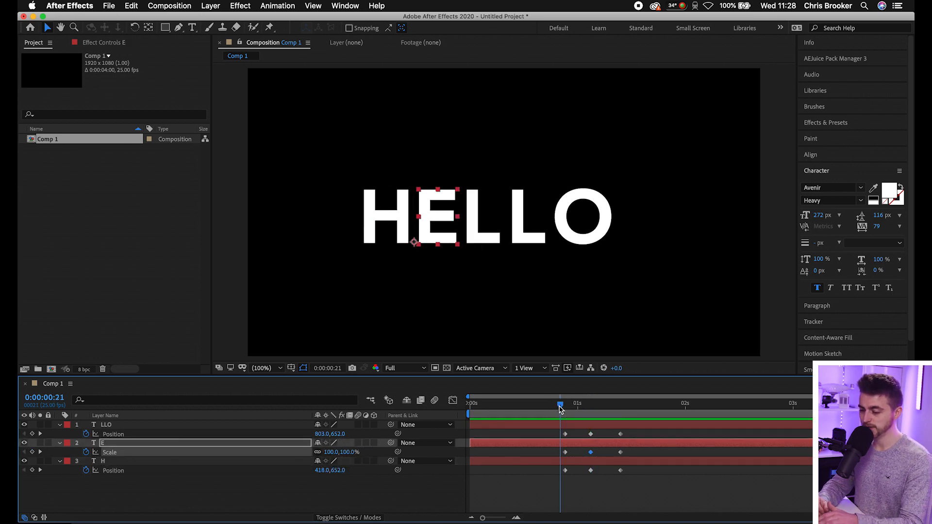
pyautogui.press('space')
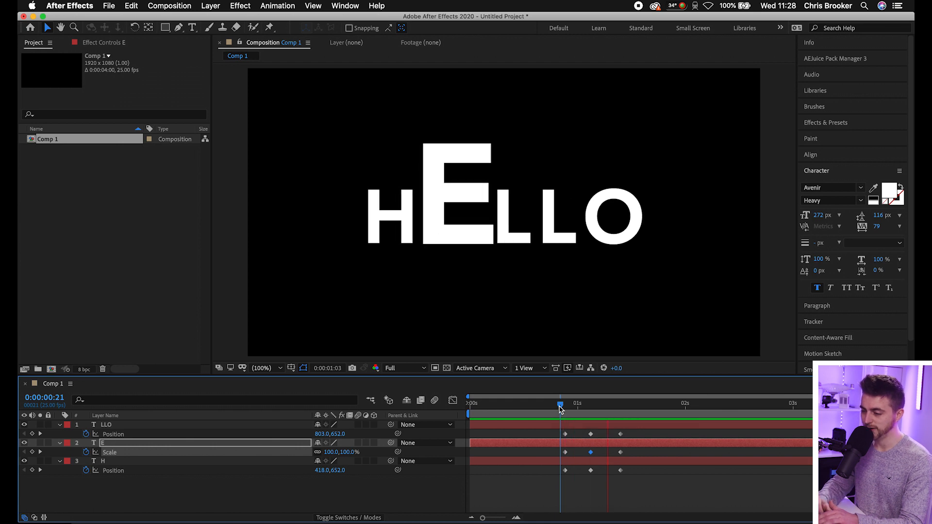
pyautogui.press('space')
# At 0:00:01:03, set the LLO layer's X position to 1088 and shift the H layer left, away from the enlarged E
pyautogui.click(587, 408)
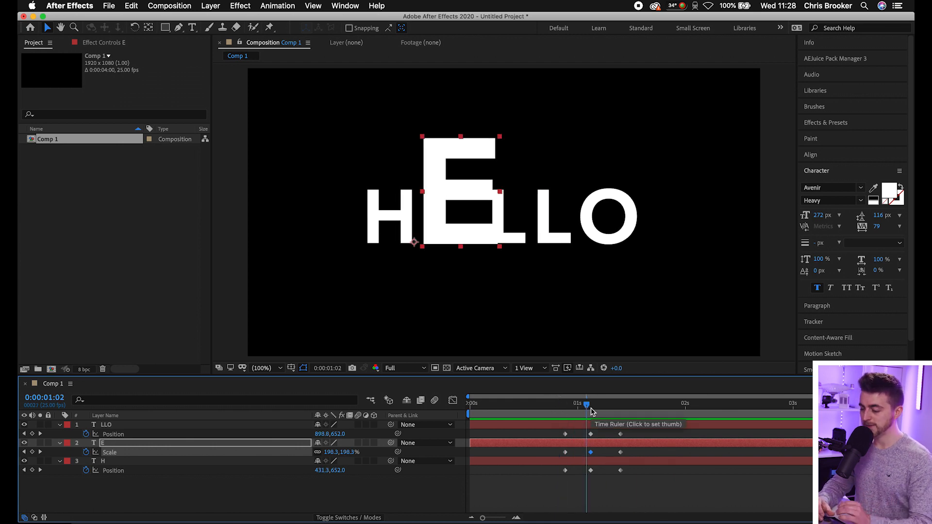
pyautogui.click(595, 408)
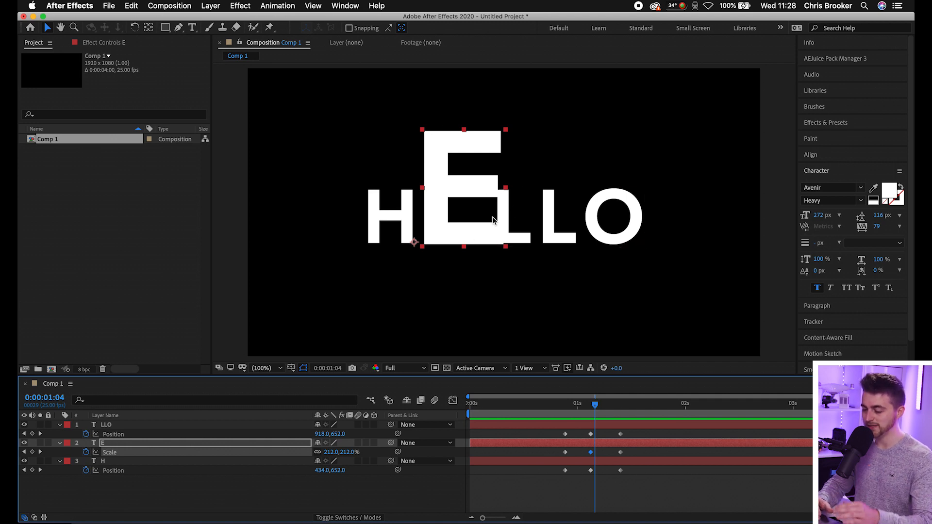
pyautogui.moveTo(594, 406); pyautogui.dragTo(591, 406)
pyautogui.click(525, 241)
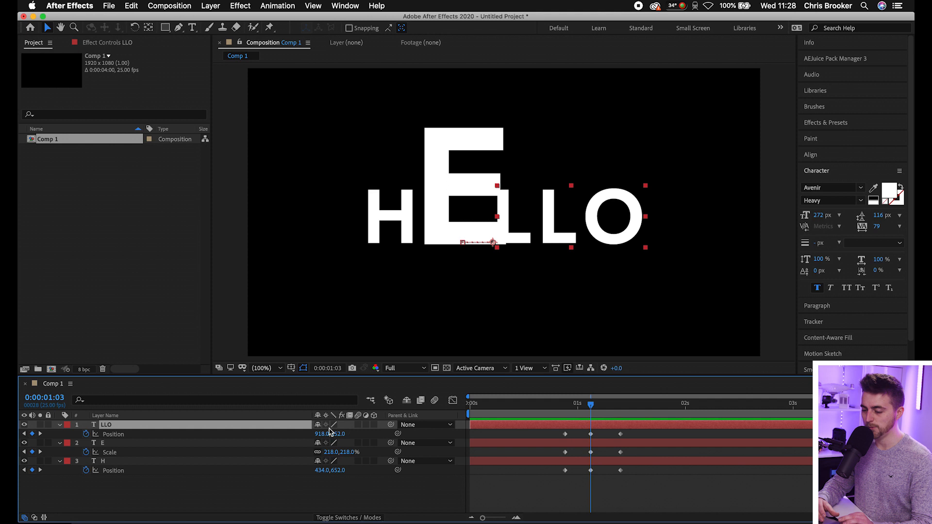
pyautogui.moveTo(329, 433); pyautogui.dragTo(423, 452)
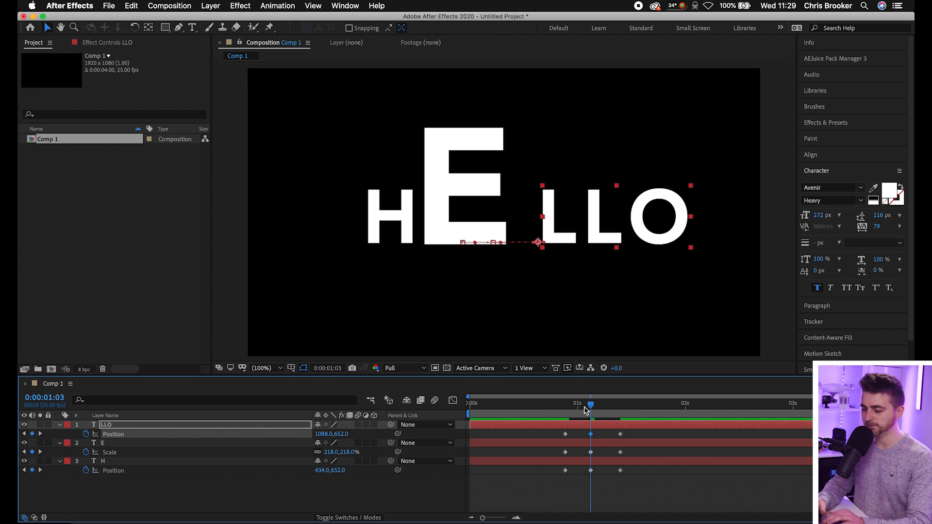
pyautogui.click(165, 463)
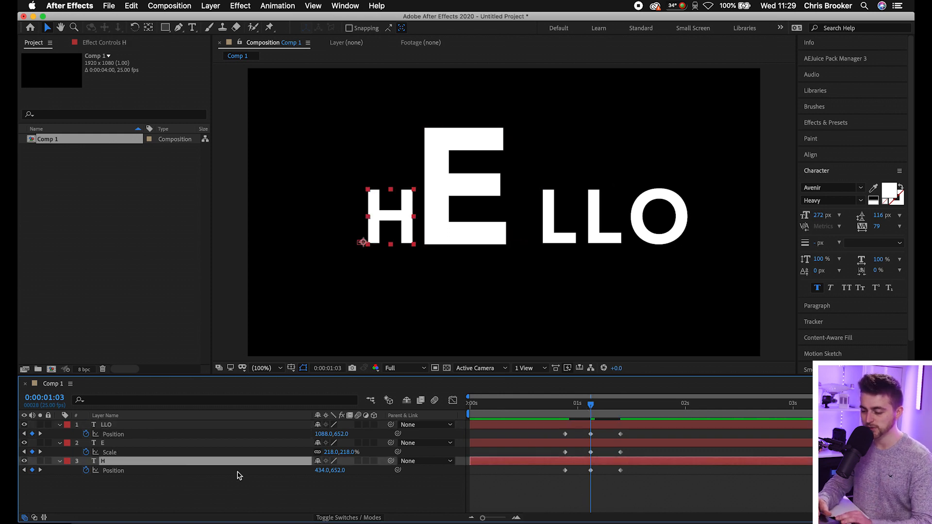
pyautogui.moveTo(316, 474); pyautogui.dragTo(255, 482)
# Preview the overshoot, move the last keyframes of all three layers to about 0:00:01:17, and play back the new timing
pyautogui.moveTo(572, 415); pyautogui.dragTo(634, 408)
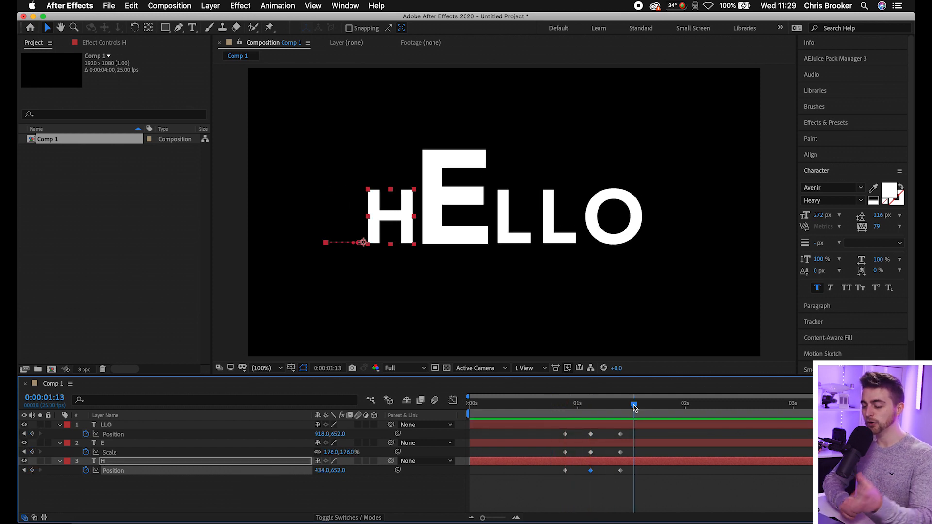
pyautogui.moveTo(607, 407); pyautogui.dragTo(556, 405)
pyautogui.press('space')
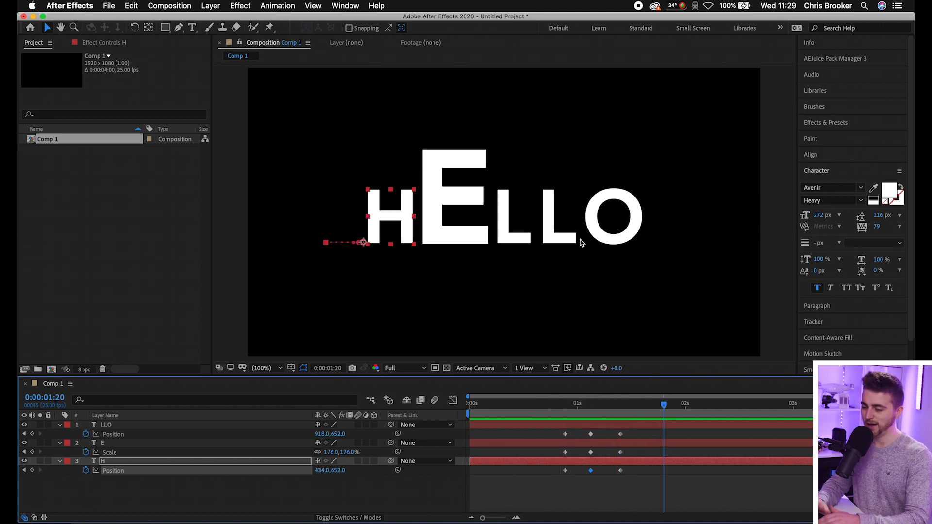
pyautogui.moveTo(640, 438); pyautogui.dragTo(652, 476)
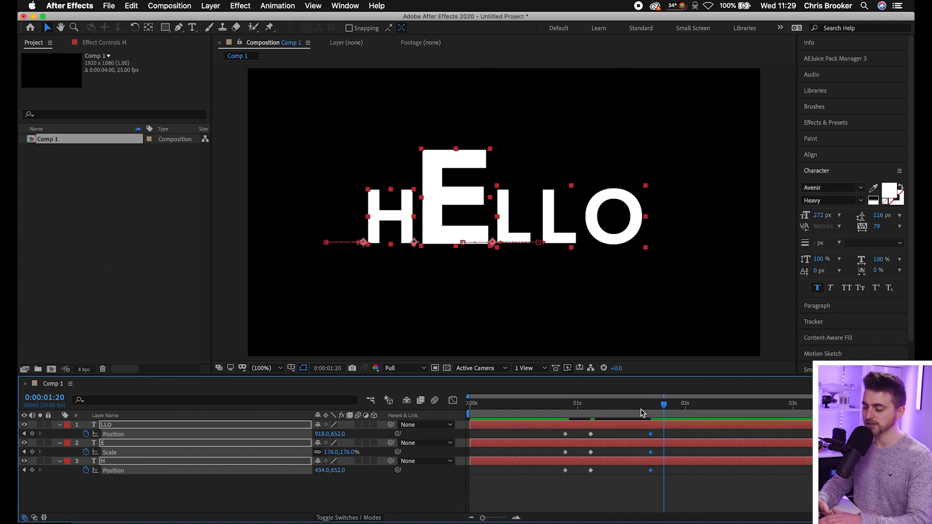
pyautogui.click(519, 406)
pyautogui.press('space')
pyautogui.click(540, 406)
pyautogui.press('space')
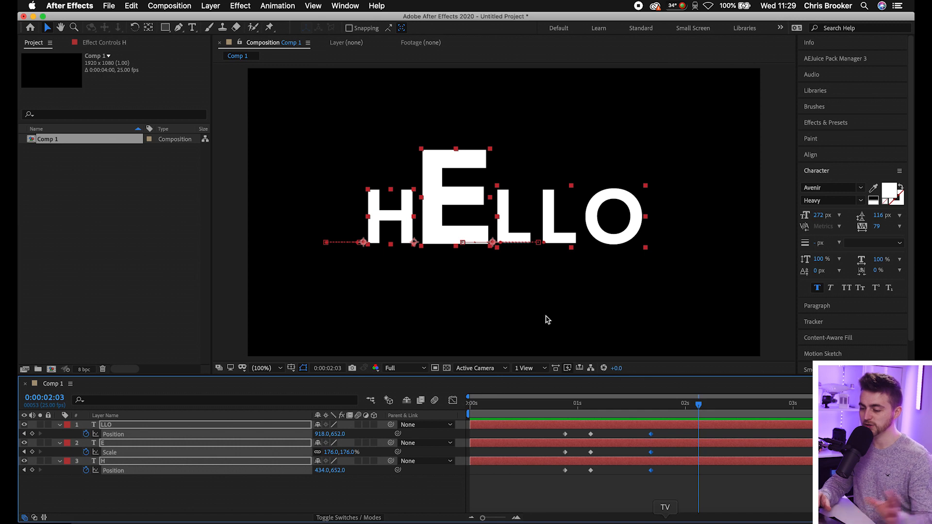
# Apply Easy Ease to all keyframes on the LLO, E and H layers and play back the animation
pyautogui.moveTo(547, 438); pyautogui.dragTo(682, 487)
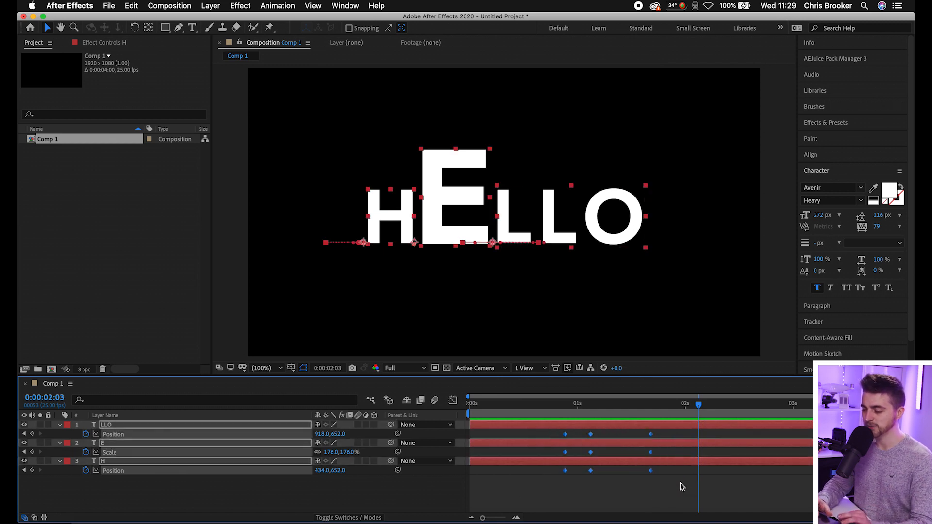
pyautogui.rightClick(566, 438)
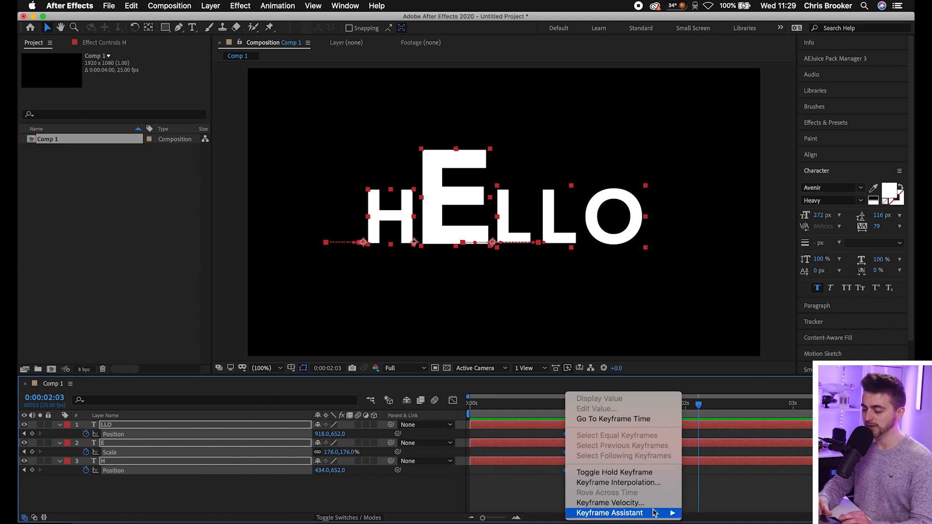
pyautogui.moveTo(650, 515)
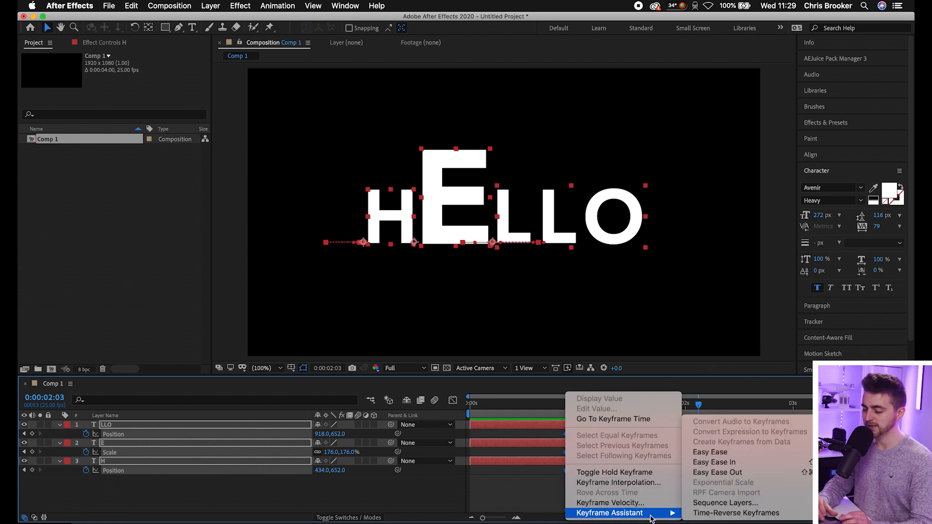
pyautogui.click(717, 453)
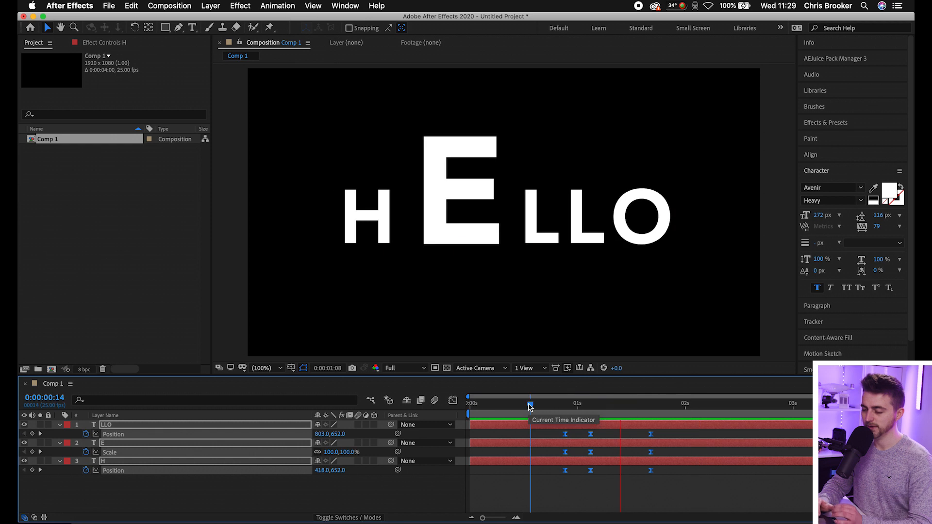
pyautogui.press('space')
pyautogui.click(530, 405)
pyautogui.press('space')
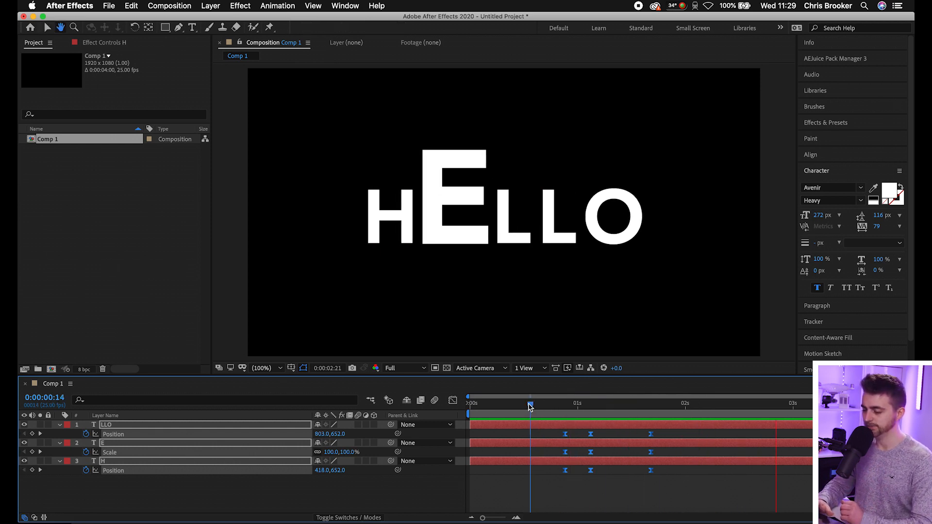
pyautogui.press('space')
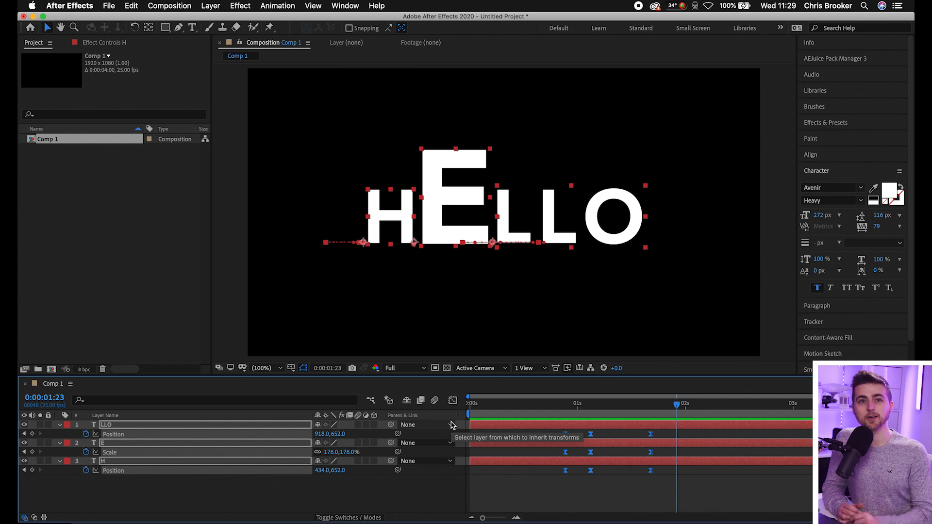
# At 0:00:01:18, create a new text layer reading EVERYONE in the upper right of the composition
pyautogui.moveTo(534, 406); pyautogui.dragTo(655, 411)
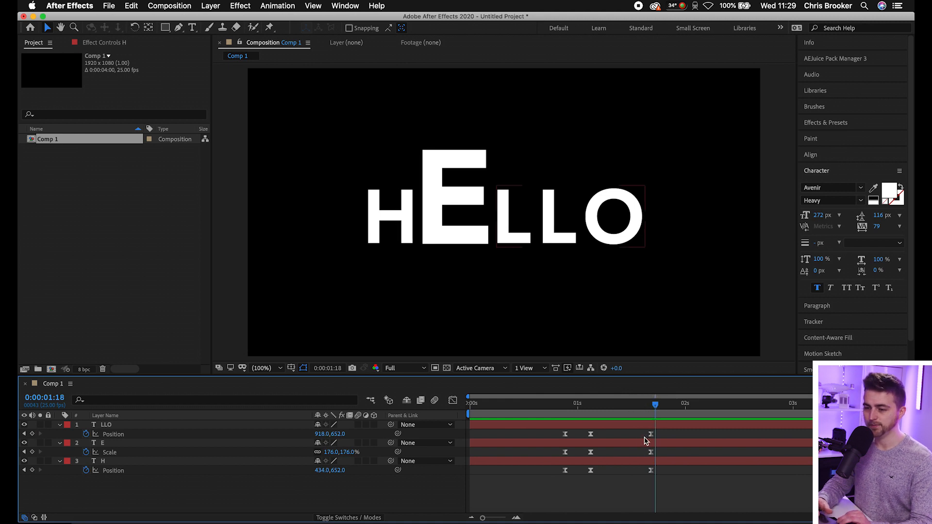
pyautogui.click(192, 28)
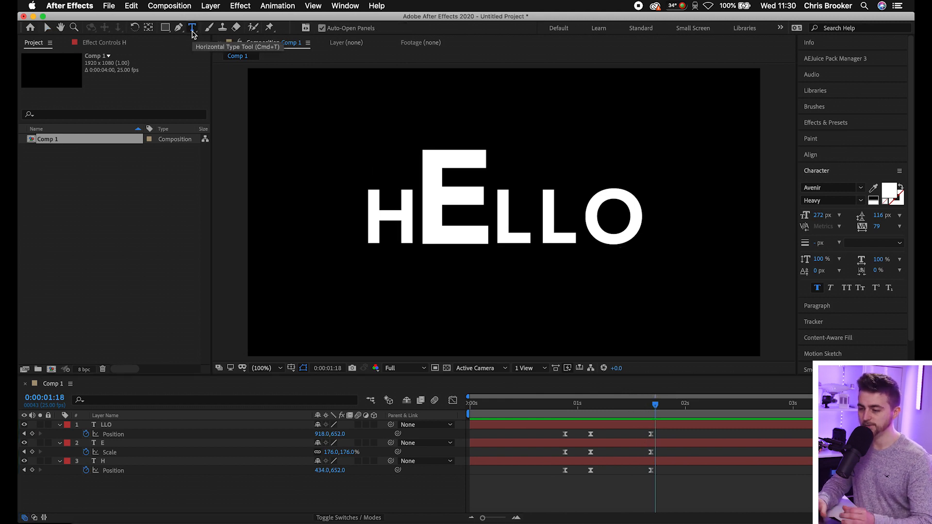
pyautogui.click(571, 119)
pyautogui.write('EVERYONE')
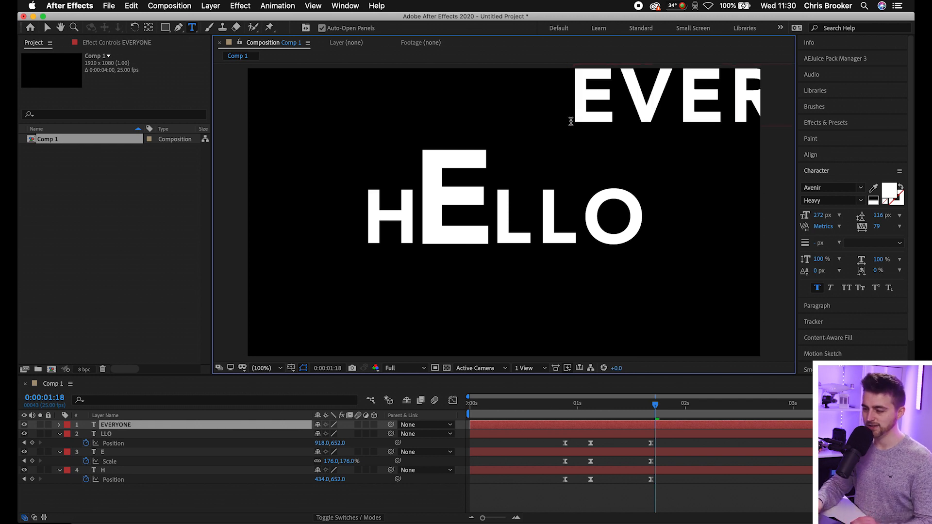
# Reduce the EVERYONE text to 121 px and place it above LLO, beside the top of the enlarged E
pyautogui.click(48, 28)
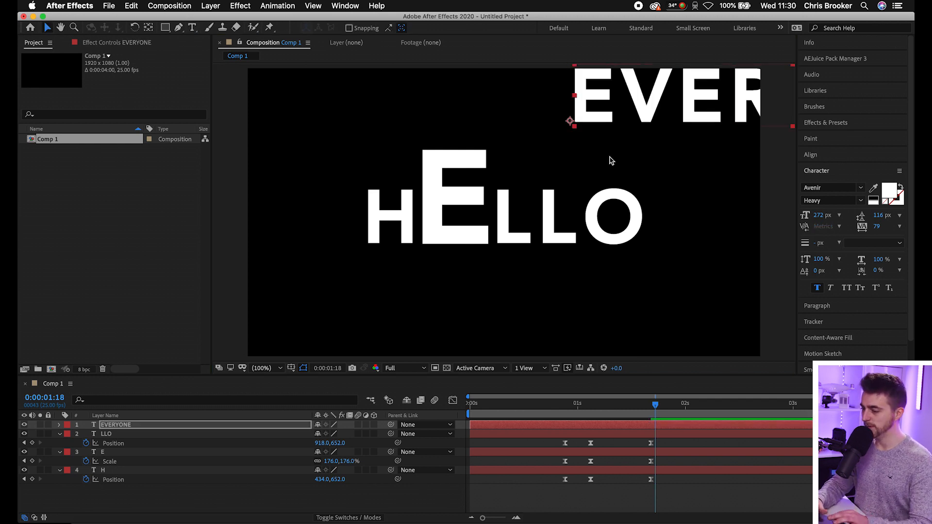
pyautogui.moveTo(812, 215); pyautogui.dragTo(738, 217)
pyautogui.moveTo(647, 110); pyautogui.dragTo(566, 162)
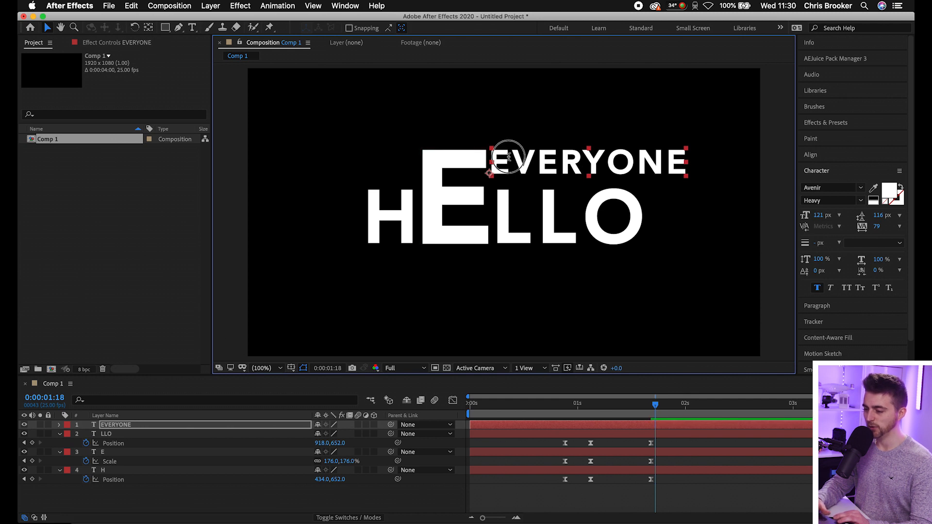
# Delete the first E of the EVERYONE text so it reads VERYONE, and check its alignment against the enlarged E
pyautogui.doubleClick(509, 157)
pyautogui.click(511, 158)
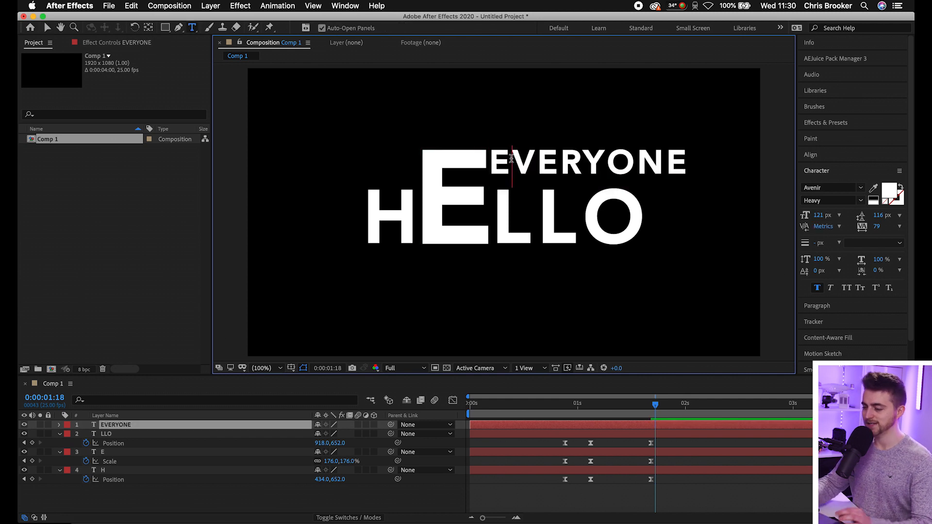
pyautogui.press('BackSpace')
pyautogui.press('Escape')
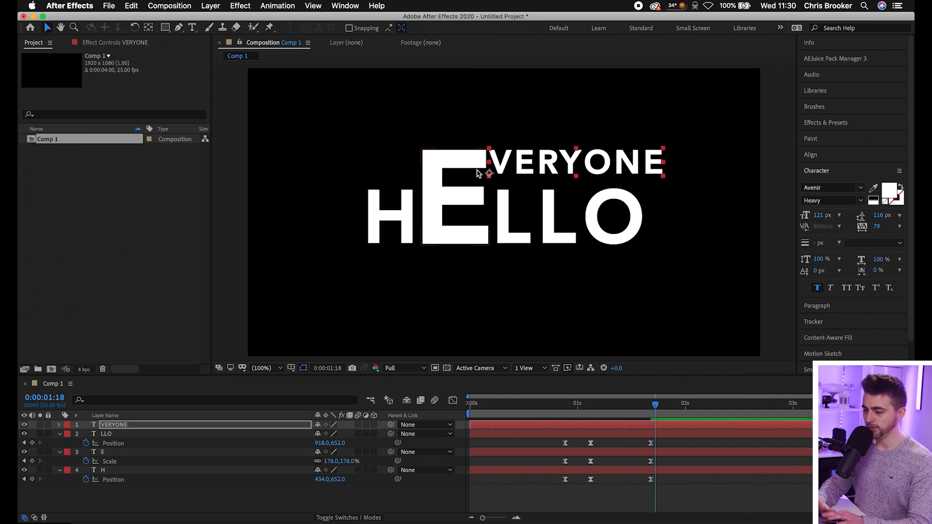
pyautogui.scroll(3, 481, 168)
pyautogui.press('space')
pyautogui.moveTo(534, 175); pyautogui.dragTo(483, 339)
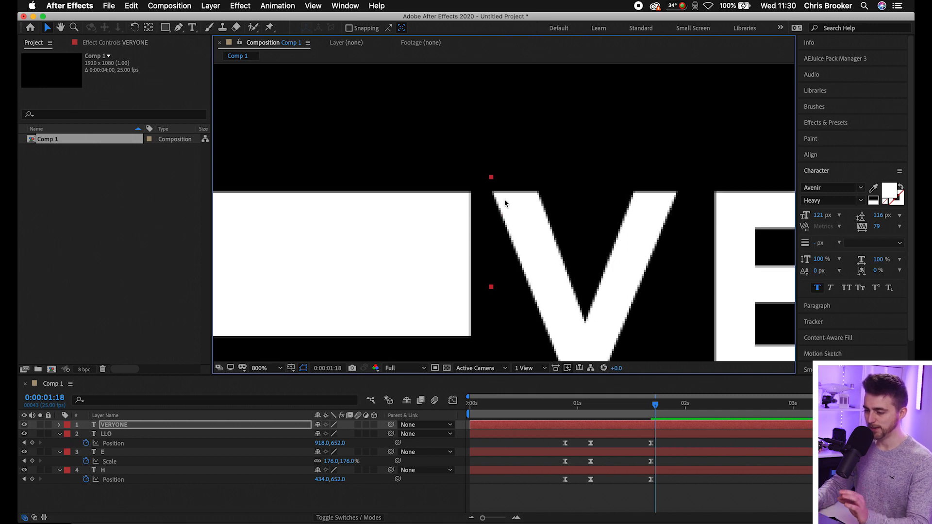
pyautogui.click(272, 371)
pyautogui.click(277, 191)
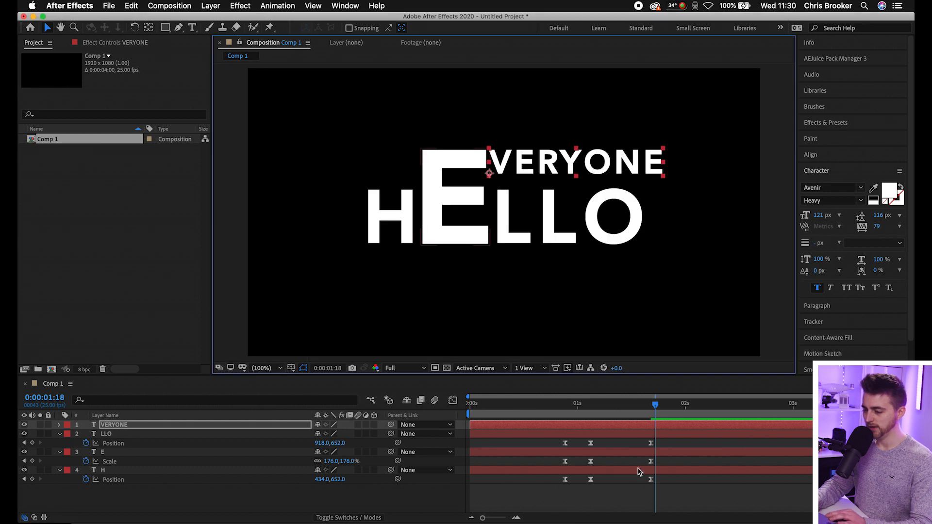
pyautogui.click(642, 514)
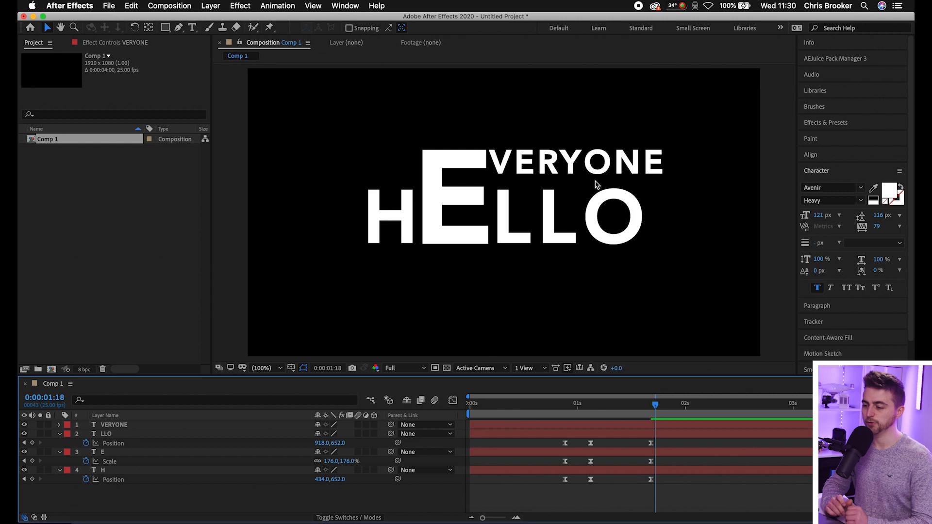
# At 0:00:02:02, set a starting Position keyframe on the VERYONE layer
pyautogui.moveTo(656, 407); pyautogui.dragTo(695, 407)
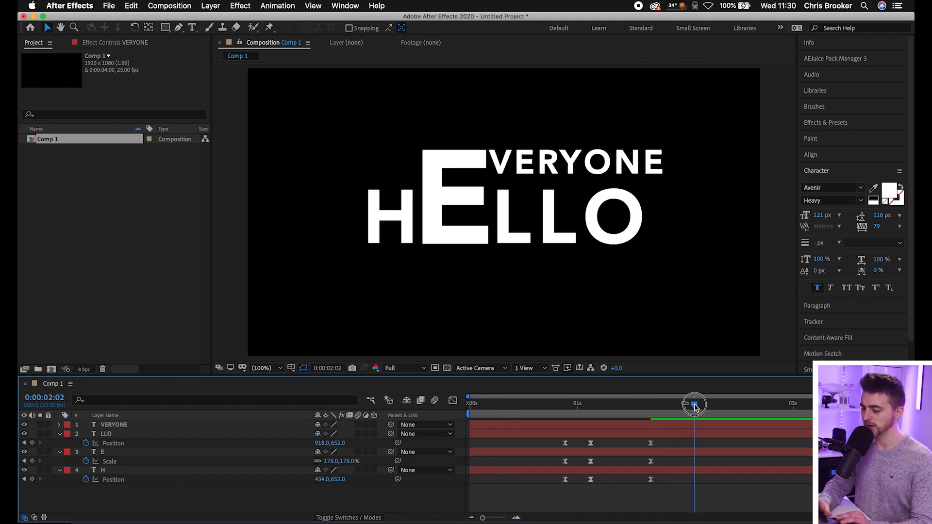
pyautogui.click(674, 426)
pyautogui.hotkey('alt', 'shift', 'p')
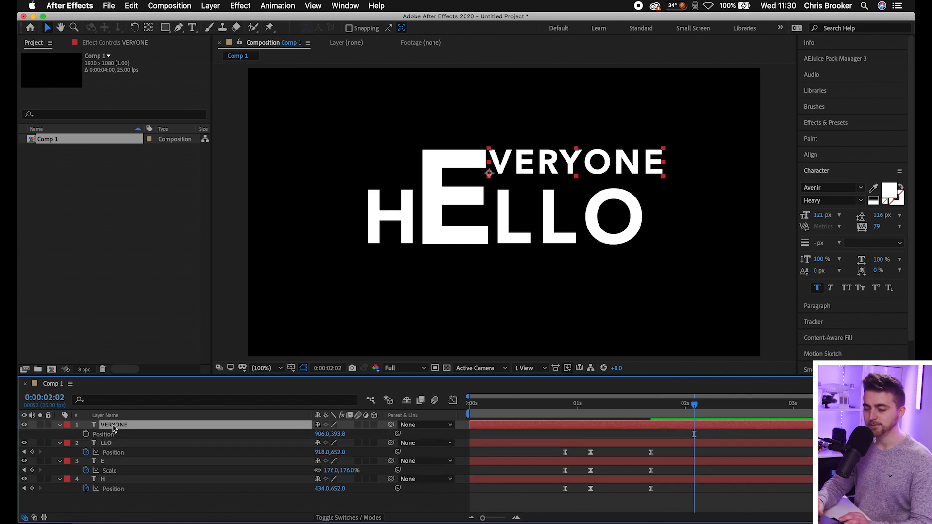
pyautogui.click(86, 434)
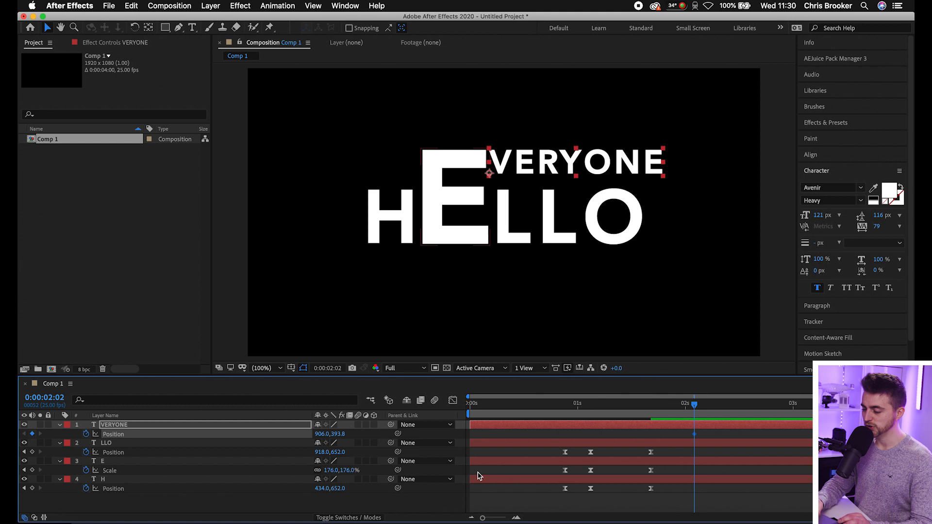
# At 0:00:01:17, set the VERYONE layer's X position to 176 so it starts behind the E, and play back the slide
pyautogui.moveTo(694, 406); pyautogui.dragTo(650, 411)
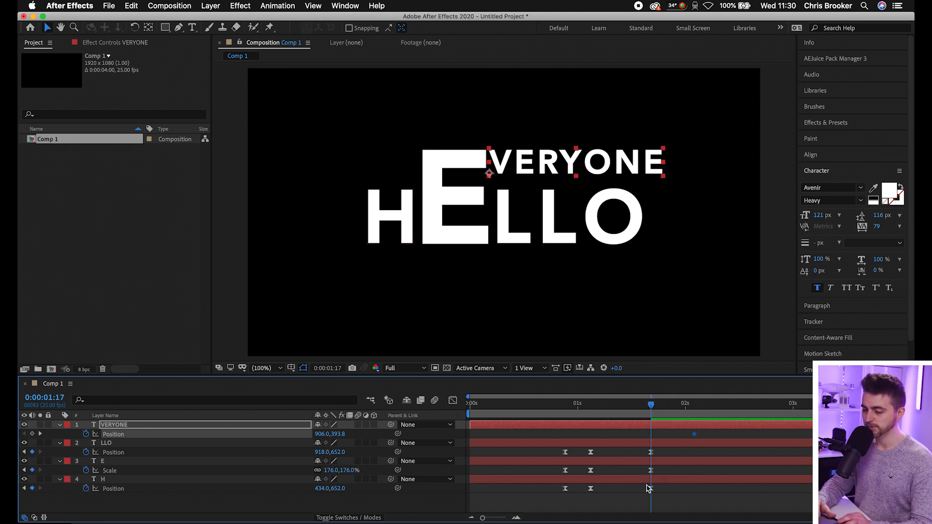
pyautogui.moveTo(324, 436); pyautogui.dragTo(24, 491)
pyautogui.moveTo(319, 435); pyautogui.dragTo(291, 436)
pyautogui.press('space')
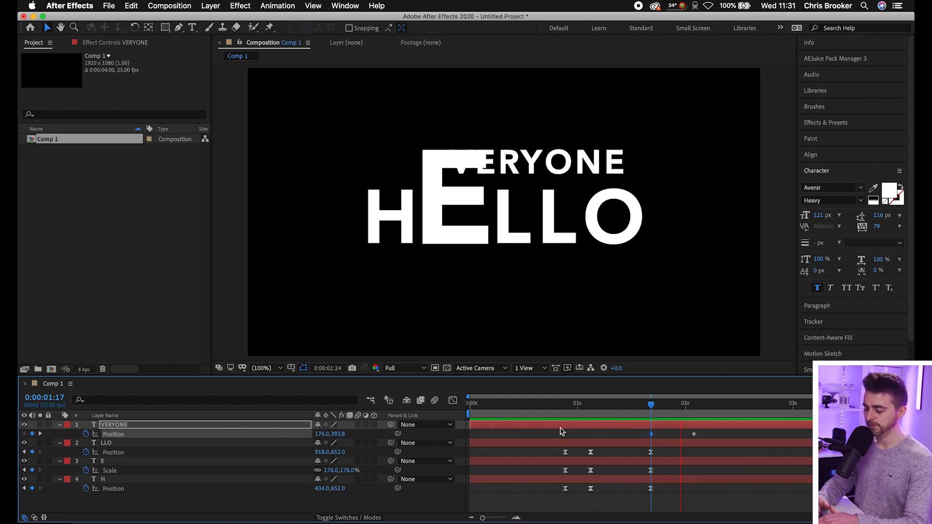
pyautogui.press('space')
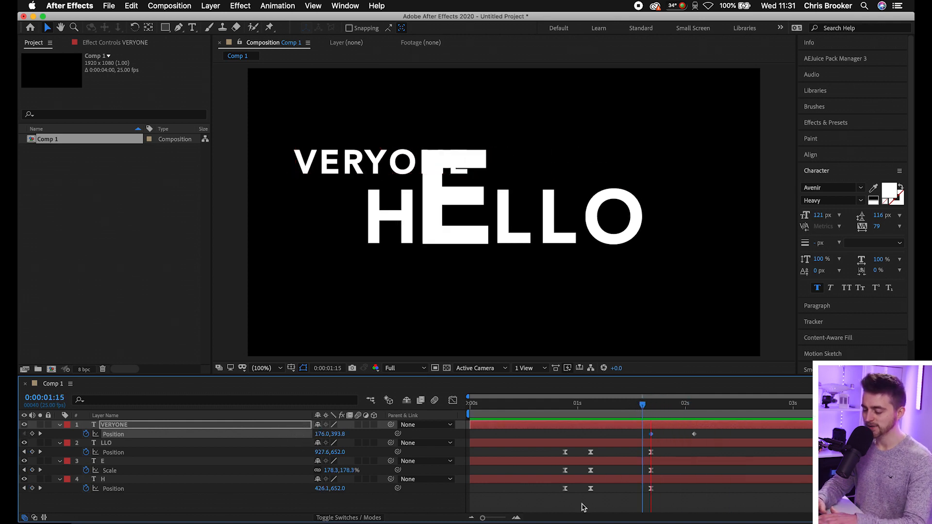
pyautogui.press('space')
# Add a VERYONE Position keyframe at 0:00:02:10, set X to 1036 at 0:00:02:02 for an overshoot, and preview the motion
pyautogui.moveTo(651, 410); pyautogui.dragTo(728, 411)
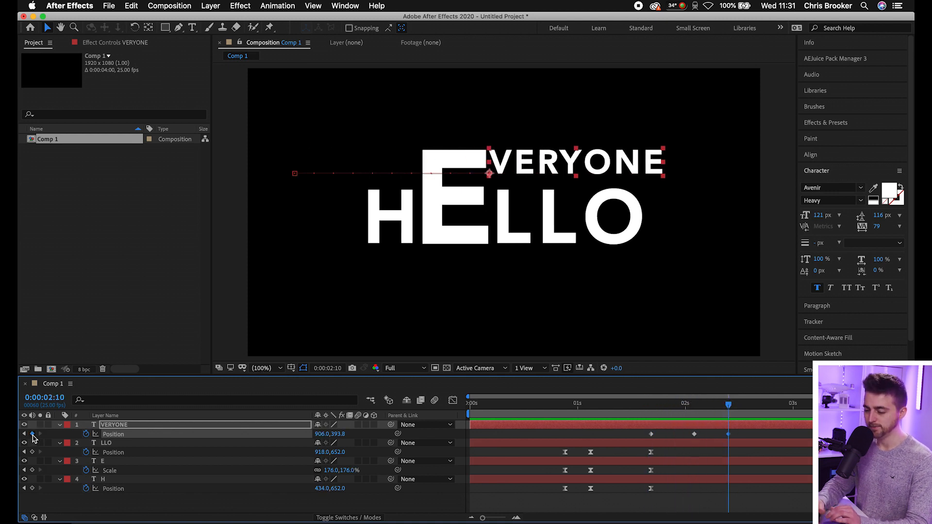
pyautogui.moveTo(721, 406); pyautogui.dragTo(695, 406)
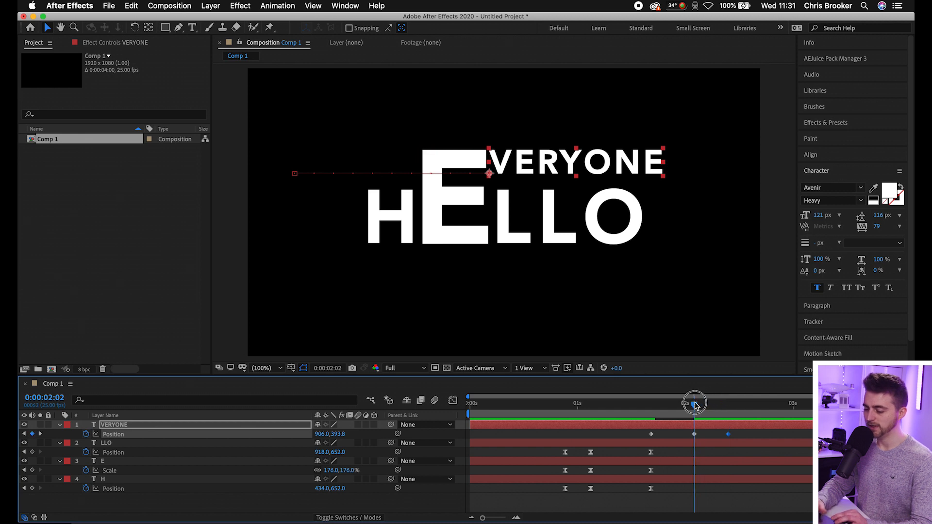
pyautogui.moveTo(317, 434); pyautogui.dragTo(390, 433)
pyautogui.click(629, 415)
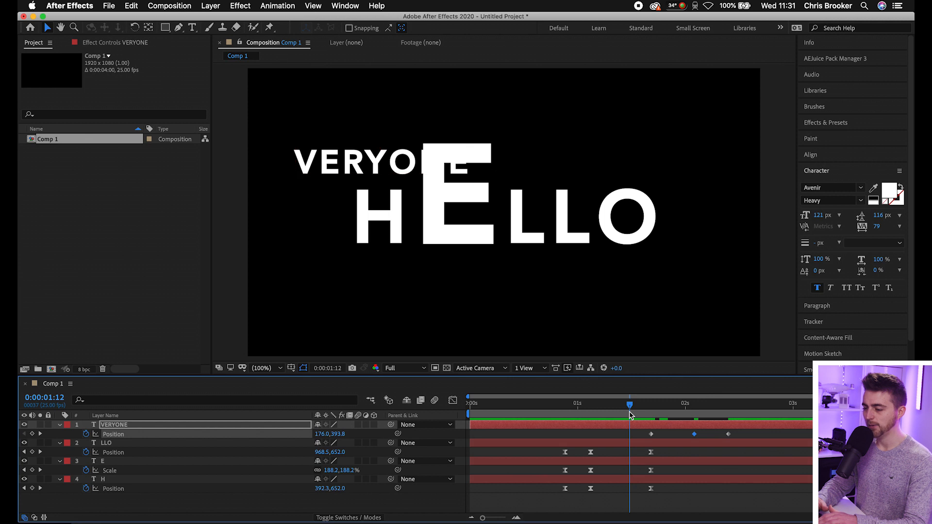
pyautogui.press('space')
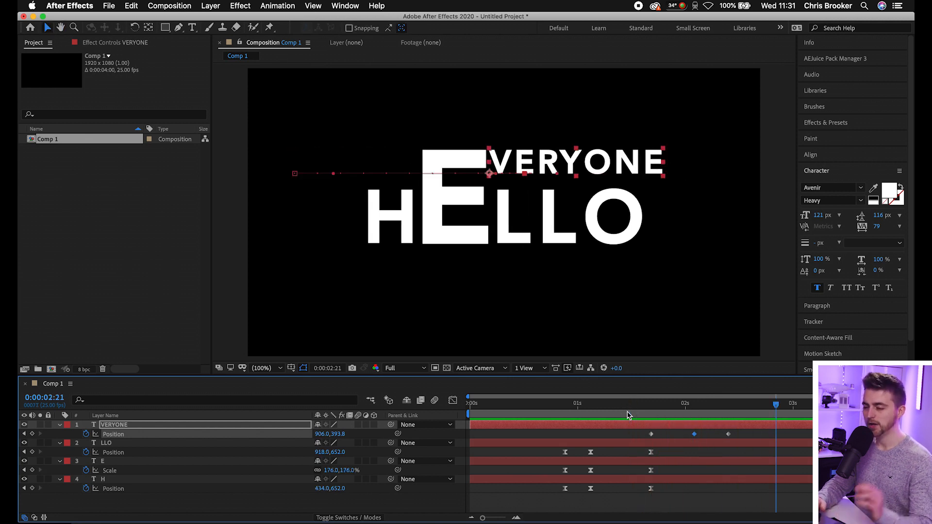
pyautogui.click(656, 414)
pyautogui.moveTo(655, 415); pyautogui.dragTo(651, 417)
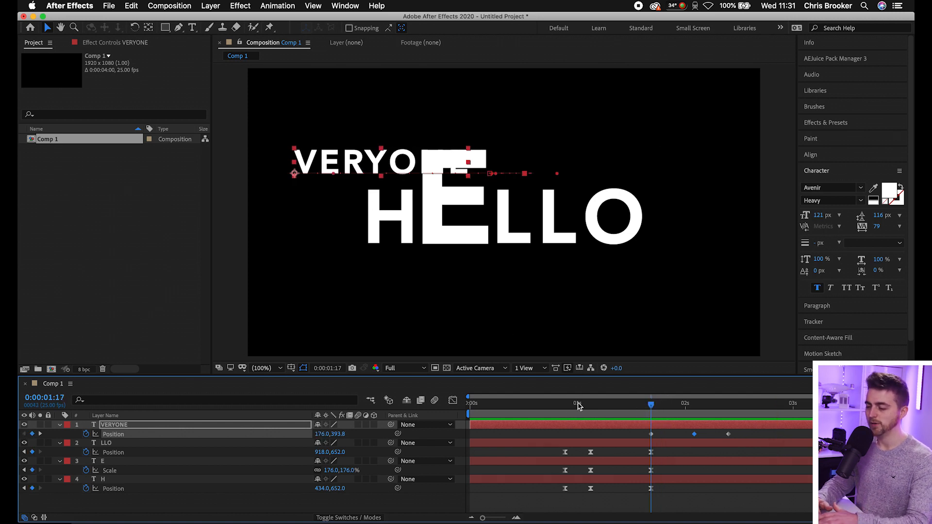
pyautogui.press('Home')
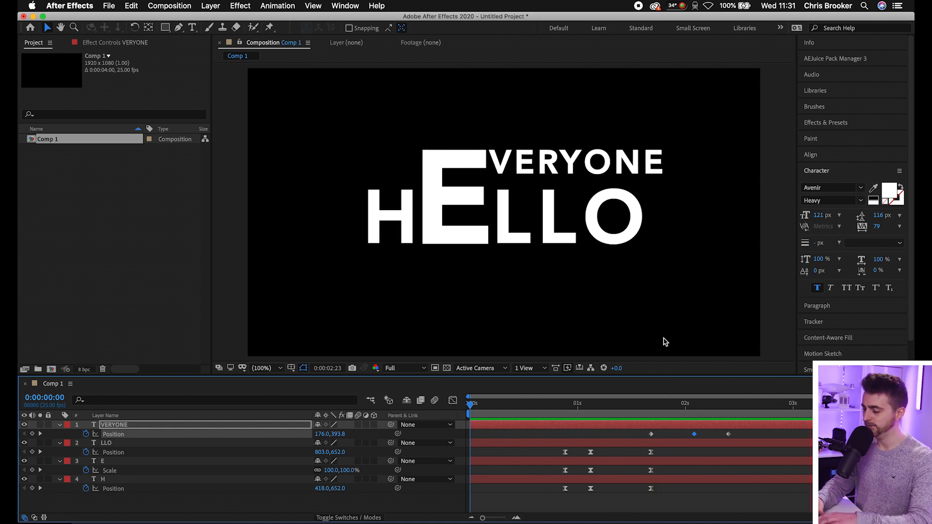
pyautogui.moveTo(644, 406); pyautogui.dragTo(651, 412)
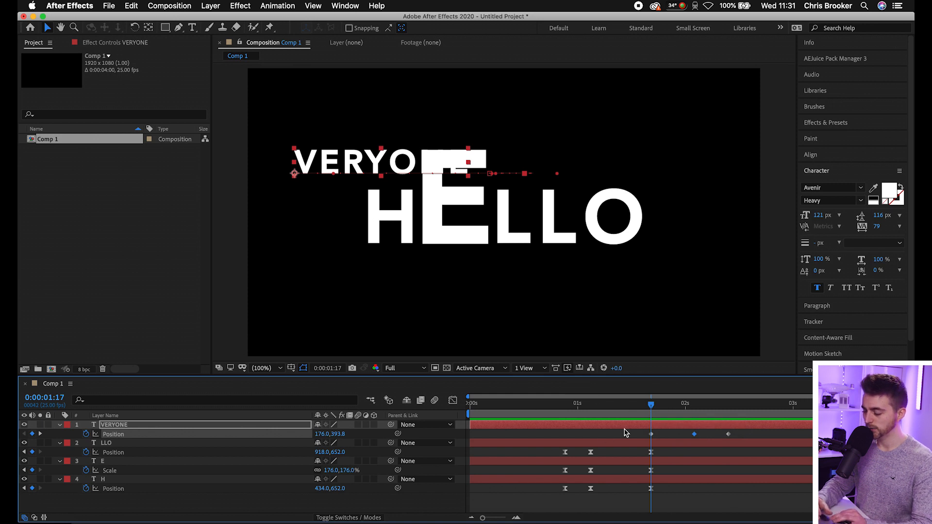
# At 0:00:02:10, draw a rectangular mask around the VERYONE text with its left edge on the enlarged E's right edge
pyautogui.moveTo(660, 407); pyautogui.dragTo(730, 412)
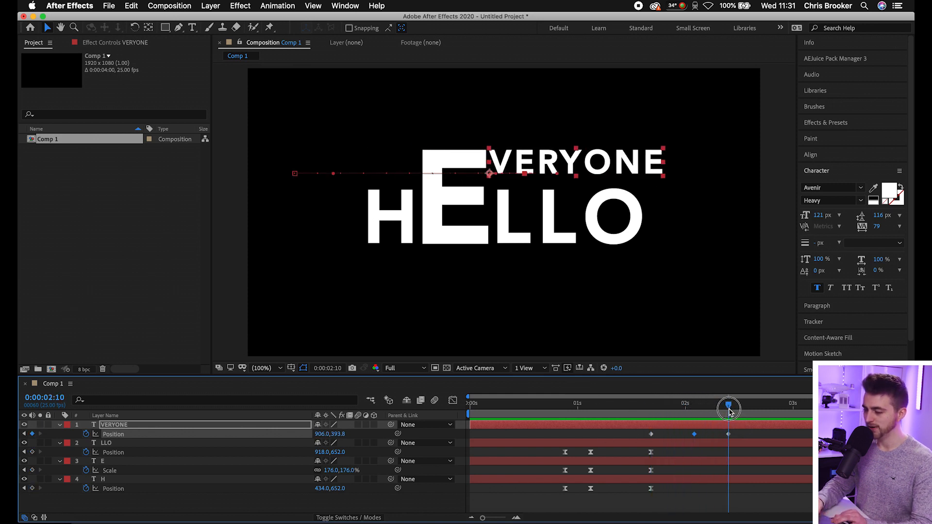
pyautogui.click(166, 29)
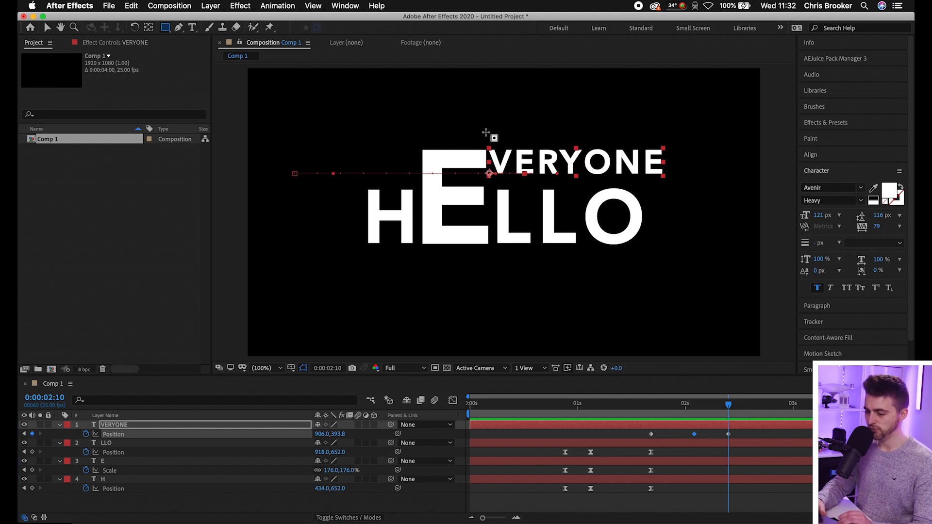
pyautogui.moveTo(484, 127); pyautogui.dragTo(700, 198)
pyautogui.click(45, 29)
pyautogui.moveTo(484, 127); pyautogui.dragTo(489, 121)
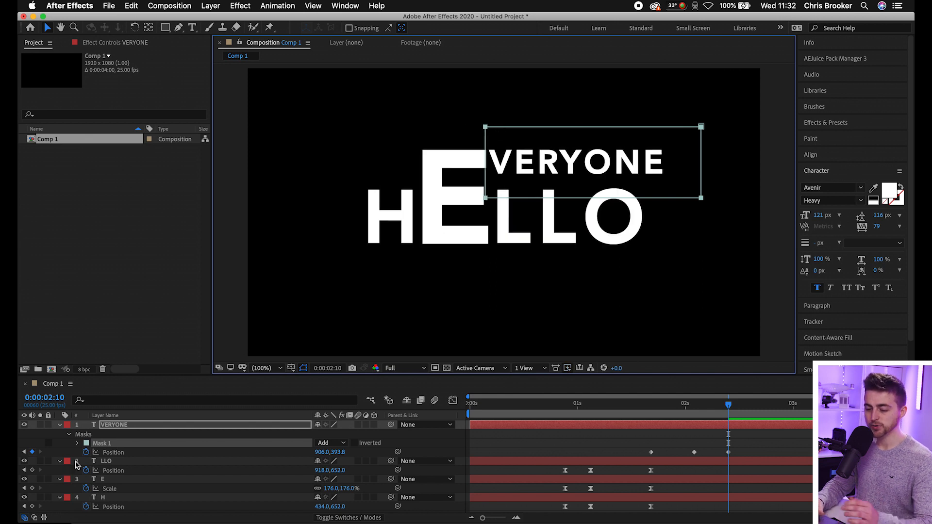
# Set a Mask Path keyframe for the VERYONE layer's mask at 0:00:02:10
pyautogui.click(78, 444)
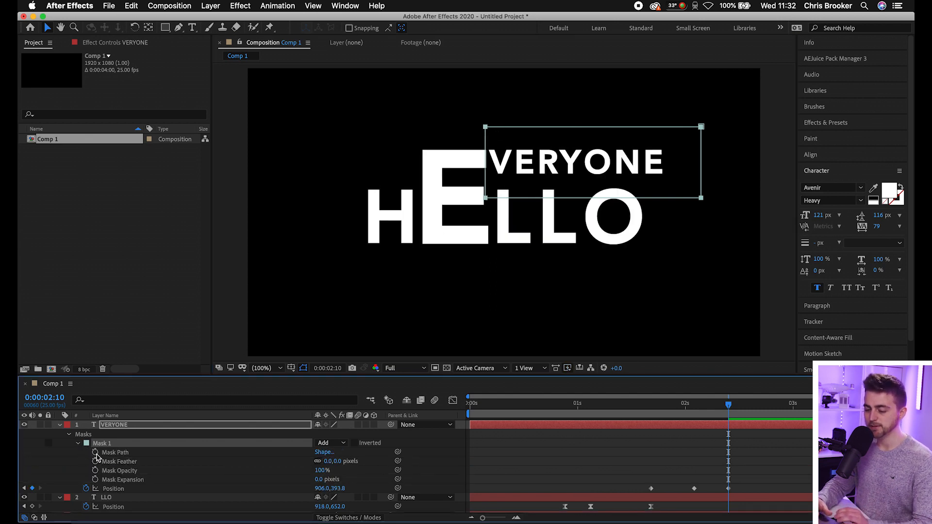
pyautogui.click(117, 453)
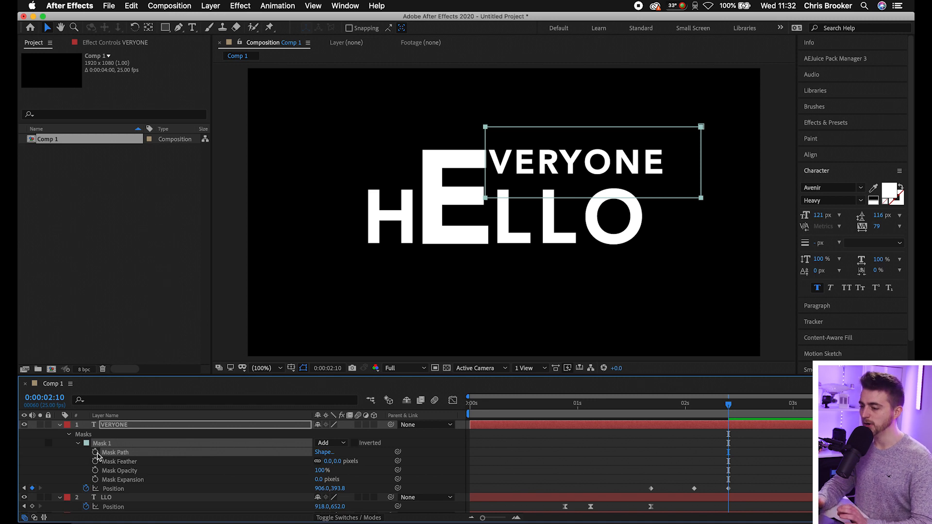
pyautogui.click(95, 453)
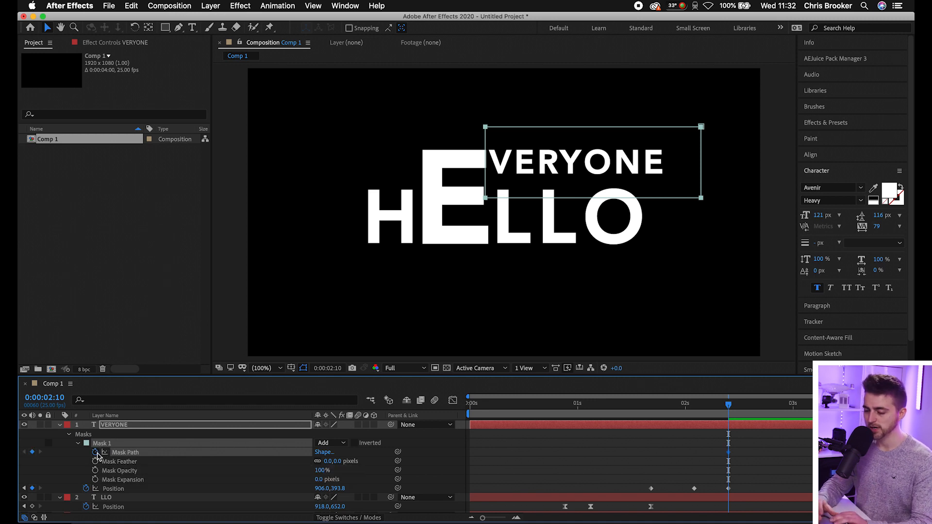
# At 0:00:02:02, shift the mask back to the enlarged E's right edge and extend its right side past the VERYONE text
pyautogui.moveTo(727, 411); pyautogui.dragTo(695, 411)
pyautogui.moveTo(520, 128); pyautogui.dragTo(487, 128)
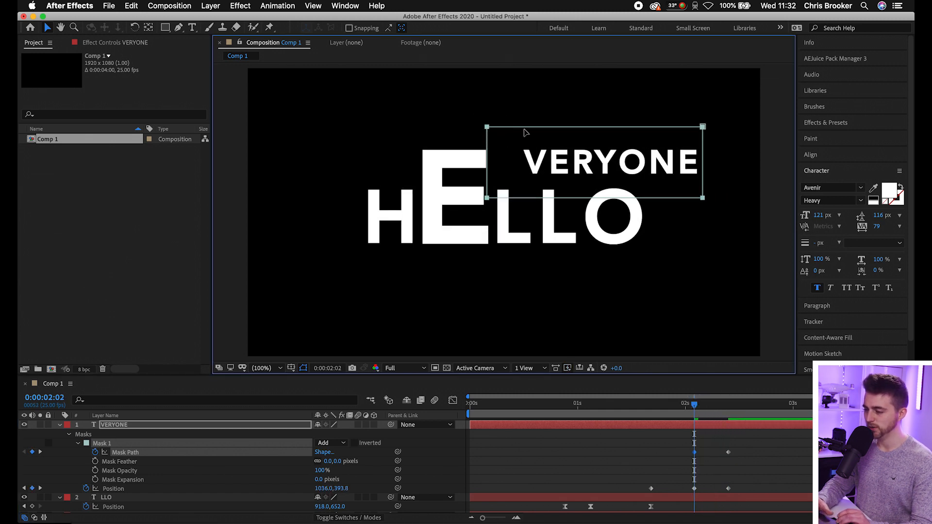
pyautogui.moveTo(704, 199); pyautogui.dragTo(726, 197)
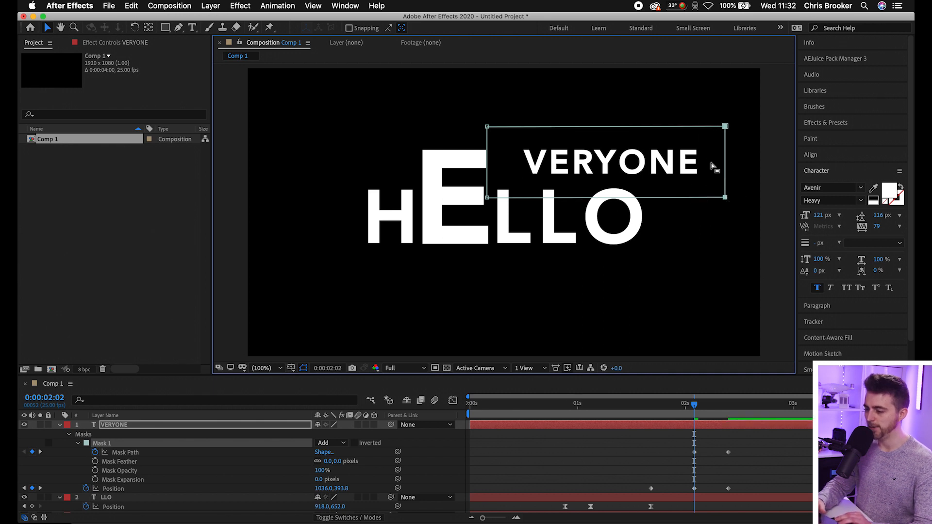
# At 0:00:01:17, move the whole mask back to the enlarged E's right edge so it hides VERYONE, and play back the reveal
pyautogui.moveTo(680, 412); pyautogui.dragTo(652, 417)
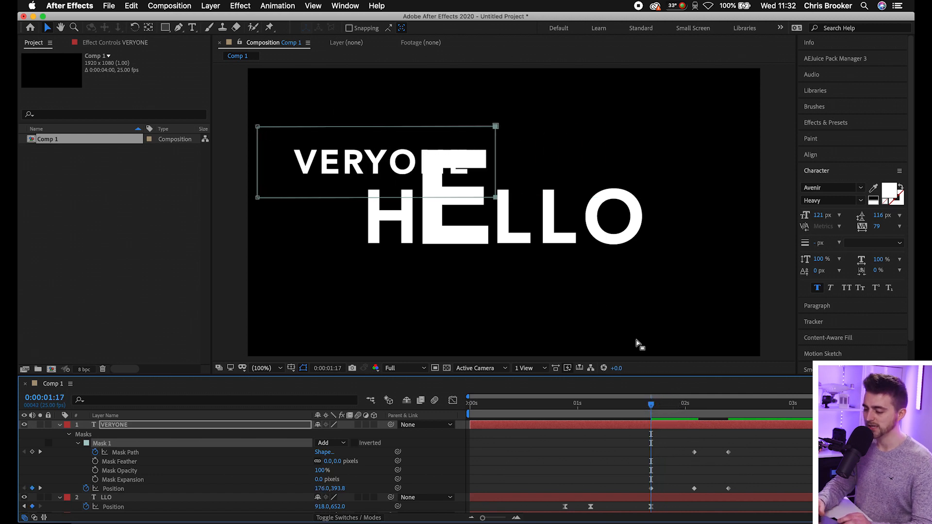
pyautogui.click(694, 453)
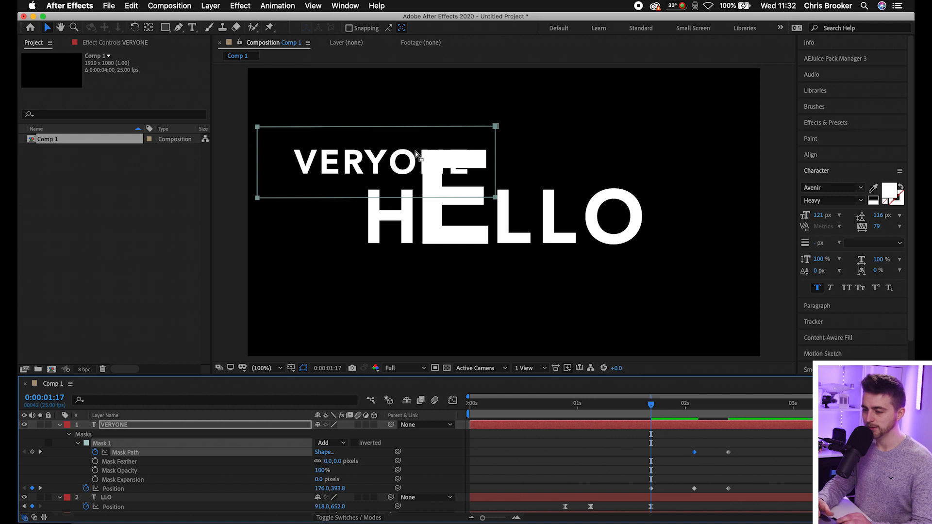
pyautogui.moveTo(257, 128); pyautogui.dragTo(486, 128)
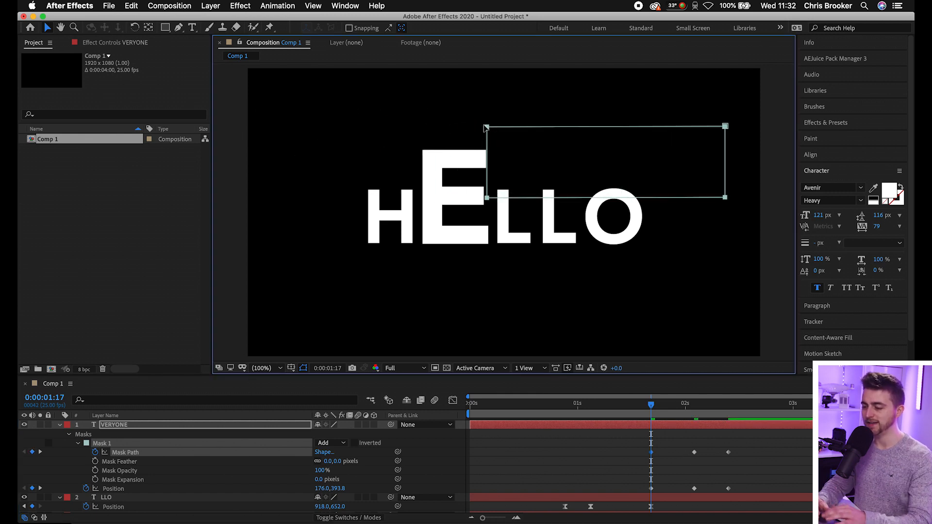
pyautogui.press('space')
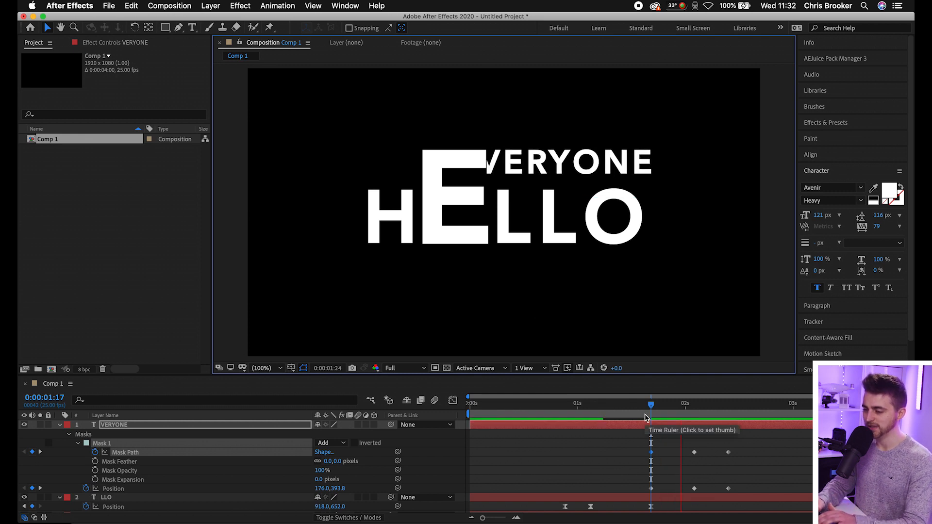
pyautogui.press('space')
pyautogui.moveTo(655, 420); pyautogui.dragTo(701, 418)
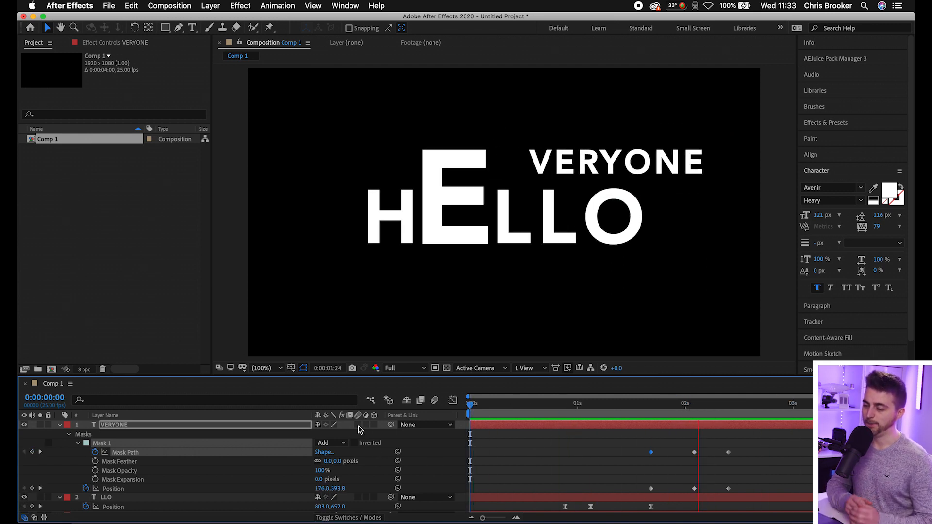
pyautogui.press('space')
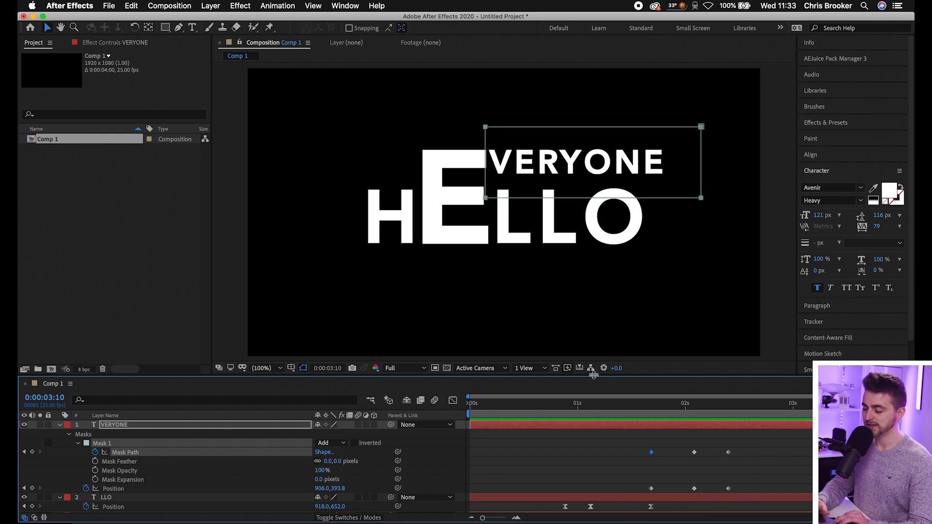
# Apply Easy Ease to the VERYONE layer's Mask Path and Position keyframes, and preview the motion
pyautogui.moveTo(587, 377); pyautogui.dragTo(595, 253)
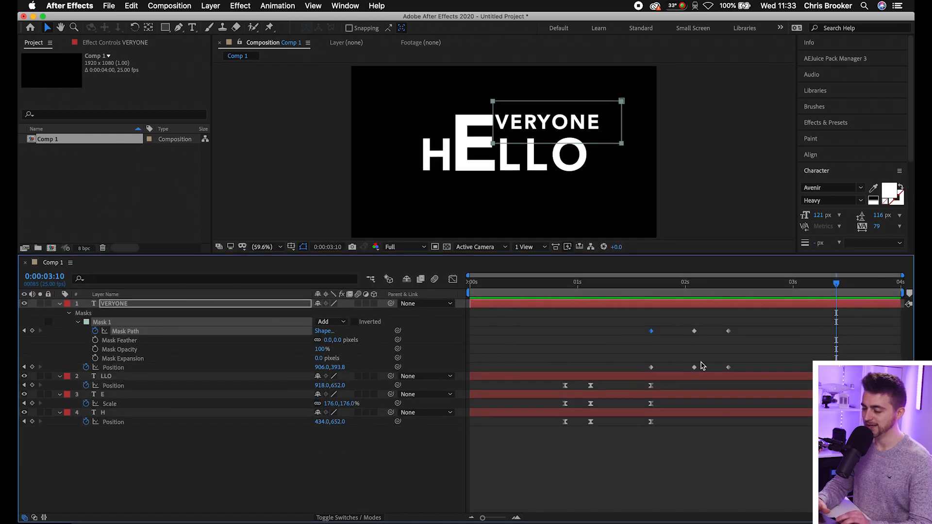
pyautogui.moveTo(612, 331); pyautogui.dragTo(757, 388)
pyautogui.rightClick(652, 331)
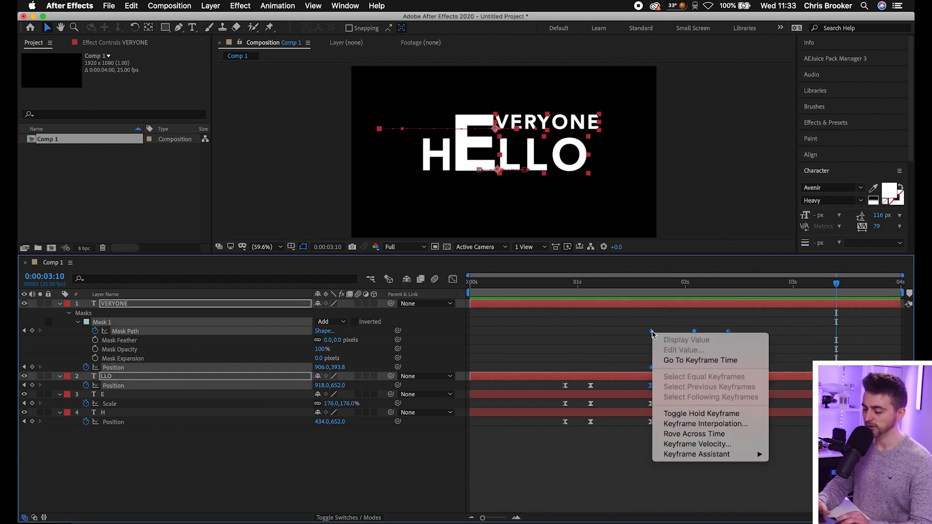
pyautogui.moveTo(690, 459)
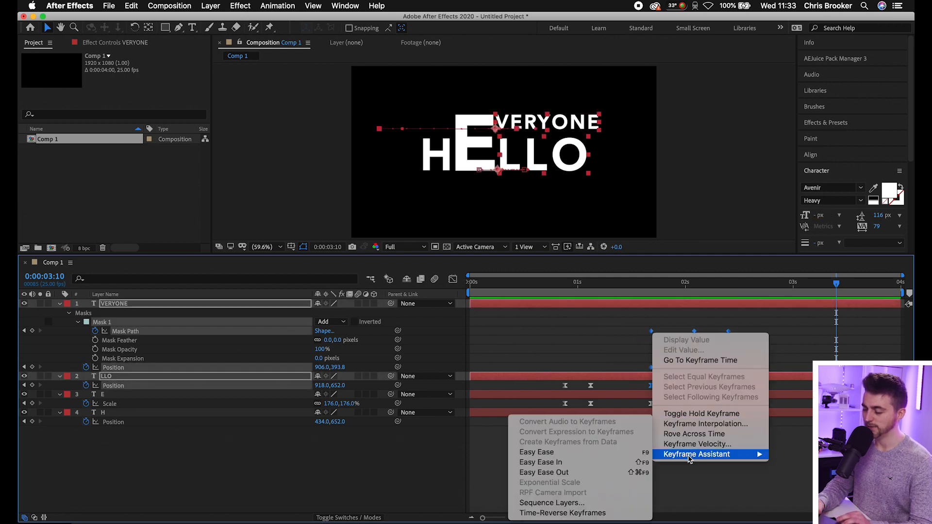
pyautogui.click(560, 453)
pyautogui.moveTo(649, 282); pyautogui.dragTo(634, 287)
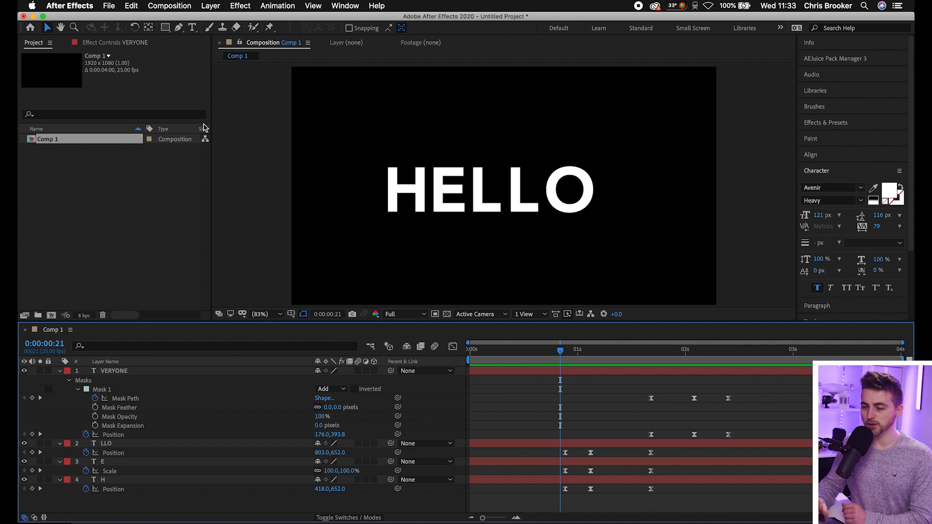
# Create a null object and parent the VERYONE, LLO, E and H layers to it
pyautogui.click(211, 6)
pyautogui.moveTo(216, 18)
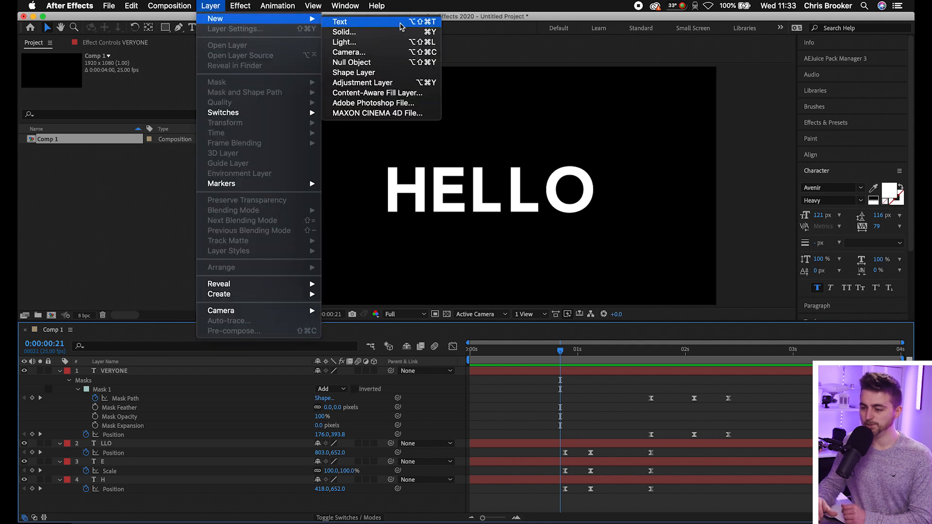
pyautogui.click(363, 67)
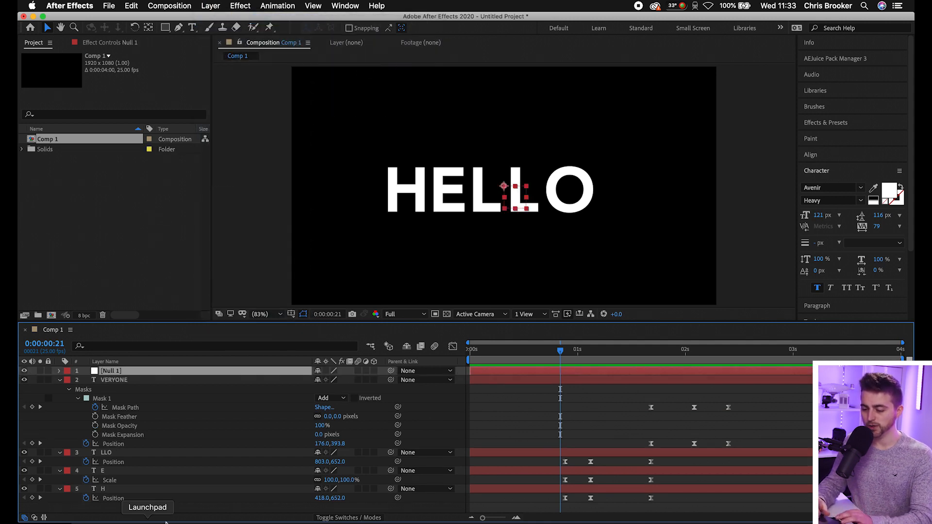
pyautogui.click(142, 499)
pyautogui.moveTo(155, 406); pyautogui.dragTo(156, 382)
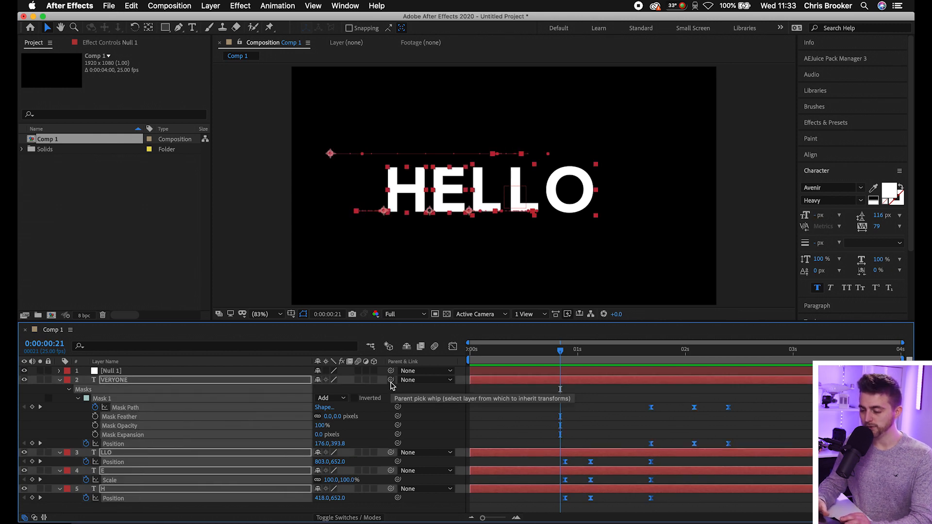
pyautogui.moveTo(393, 384); pyautogui.dragTo(118, 374)
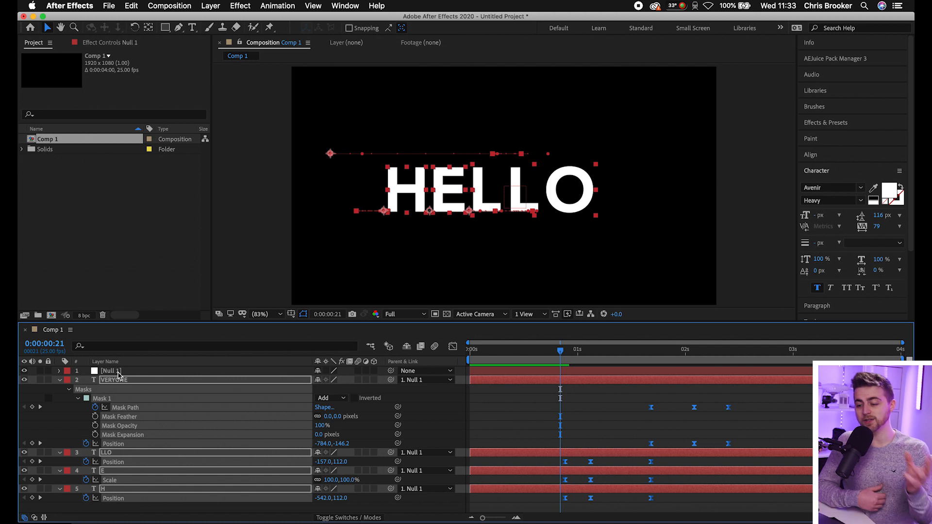
# At 0:00:02:15, scale the null to 79% to shrink all the parented text together
pyautogui.moveTo(588, 357); pyautogui.dragTo(751, 370)
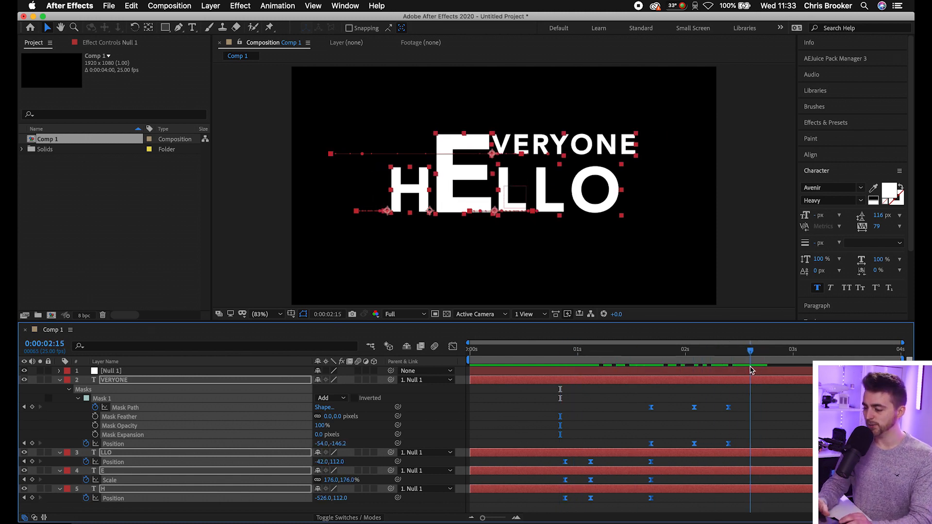
pyautogui.click(76, 369)
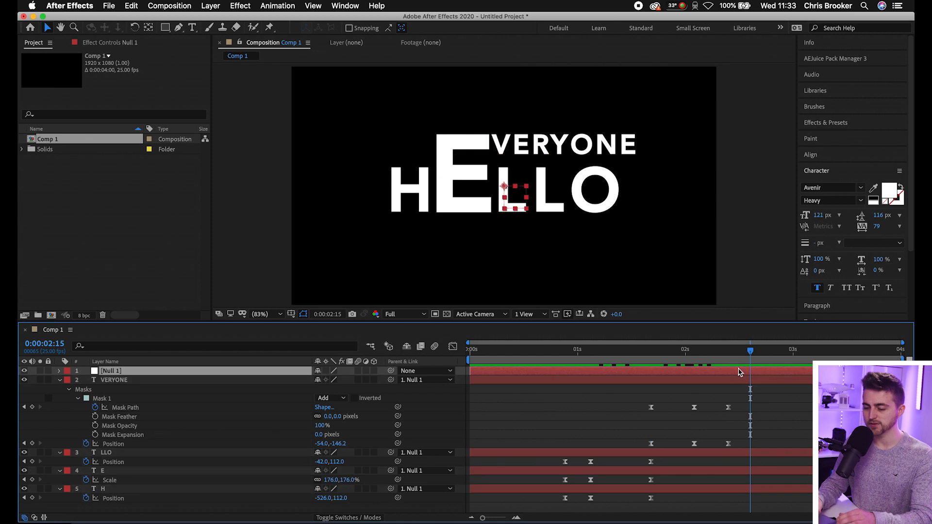
pyautogui.click(59, 371)
pyautogui.click(69, 381)
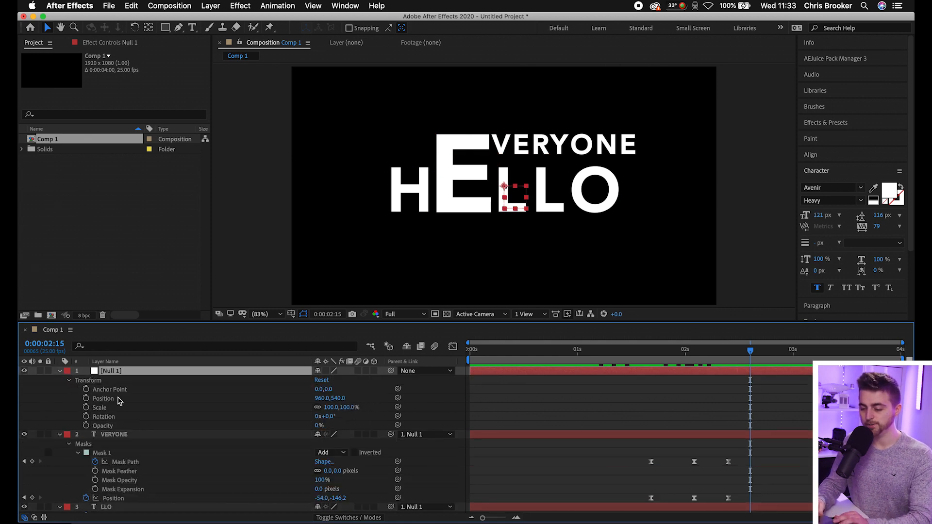
pyautogui.moveTo(331, 408); pyautogui.dragTo(106, 442)
# Centre the text against the proportional grid by moving the null to 926, 576, hide the grid, and play back the animation
pyautogui.moveTo(374, 396); pyautogui.dragTo(289, 443)
pyautogui.click(291, 314)
pyautogui.click(318, 335)
pyautogui.moveTo(481, 397); pyautogui.dragTo(551, 398)
pyautogui.moveTo(346, 398); pyautogui.dragTo(359, 397)
pyautogui.click(291, 314)
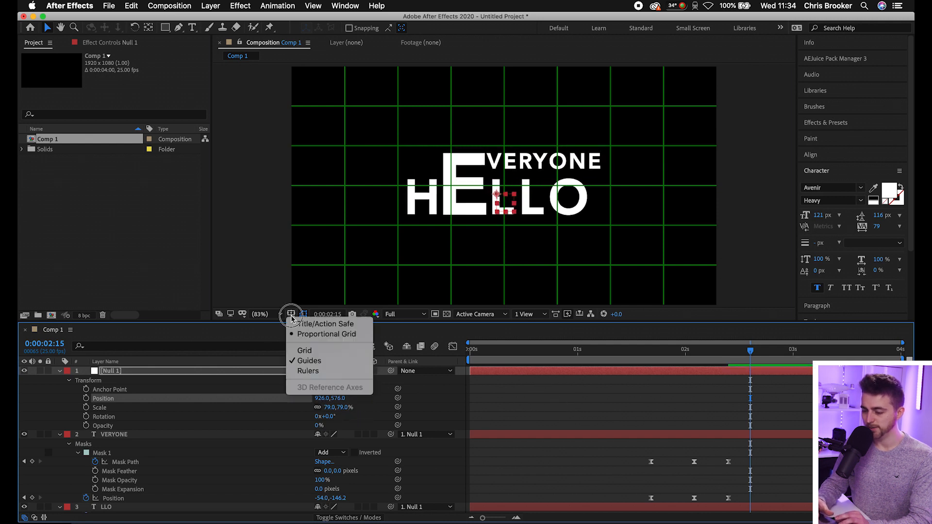
pyautogui.click(326, 334)
pyautogui.moveTo(620, 358); pyautogui.dragTo(565, 374)
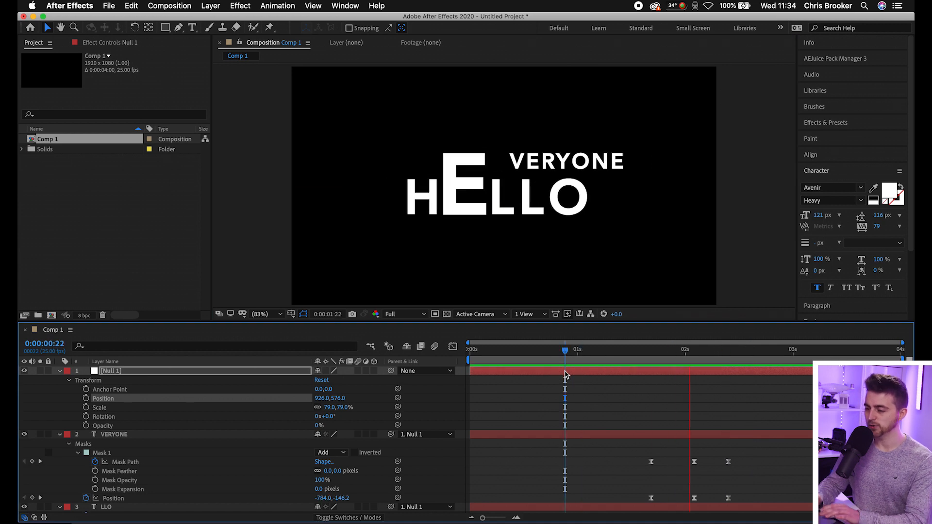
pyautogui.press('space')
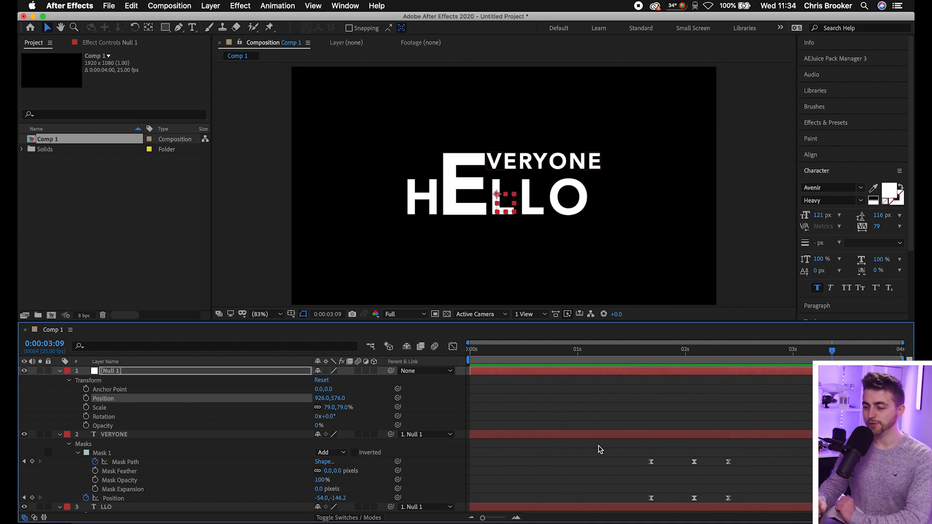
# Collapse the properties of the null and VERYONE layers
pyautogui.click(226, 372)
pyautogui.click(60, 372)
pyautogui.click(60, 388)
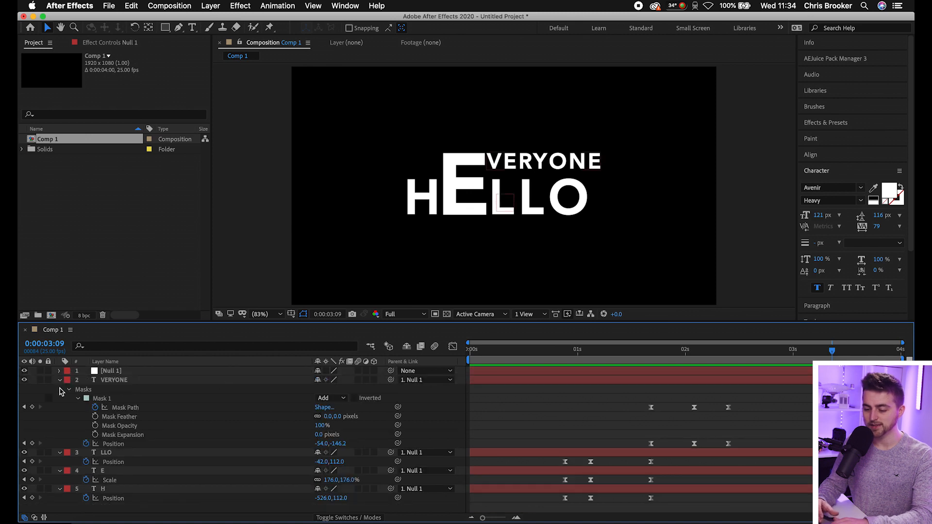
pyautogui.click(59, 380)
# Enable motion blur for all five layers and the composition, and play the animation from 0:00:00:00
pyautogui.moveTo(143, 460); pyautogui.dragTo(85, 367)
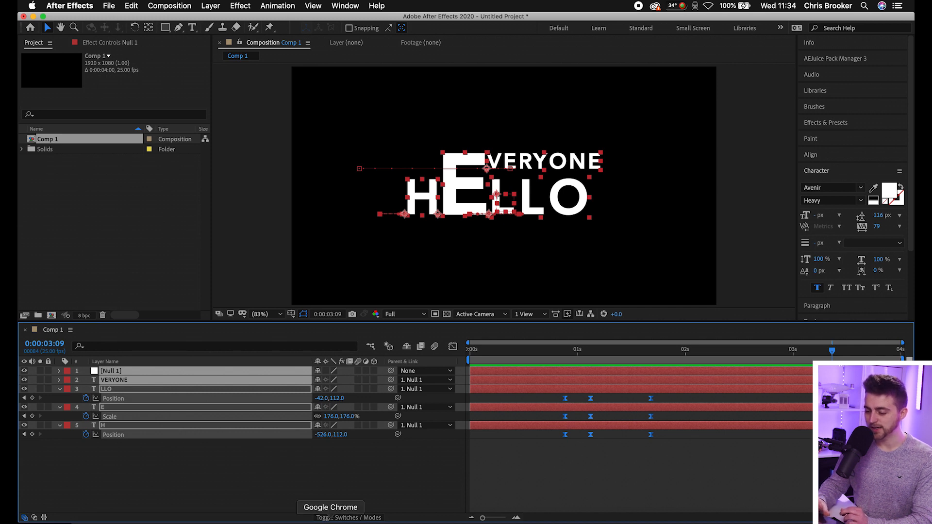
pyautogui.click(369, 517)
pyautogui.click(371, 517)
pyautogui.click(358, 371)
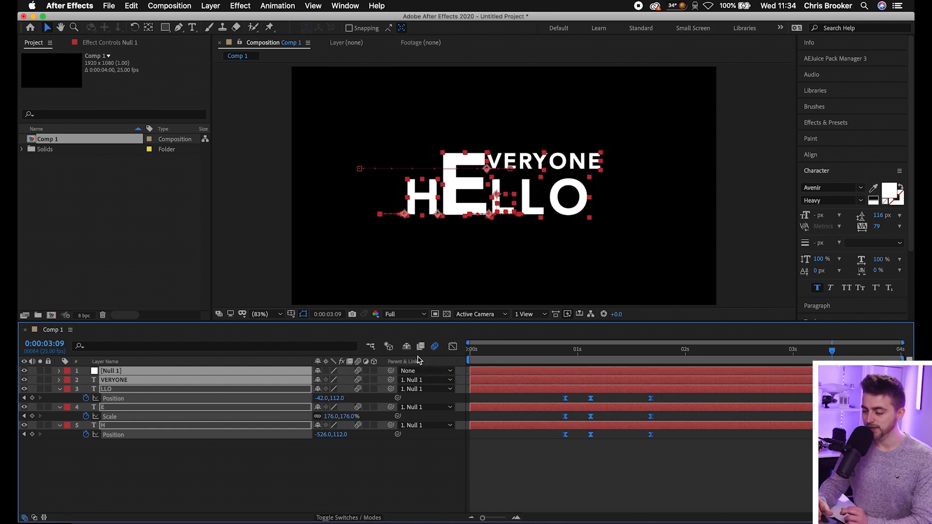
pyautogui.click(501, 351)
pyautogui.press('space')
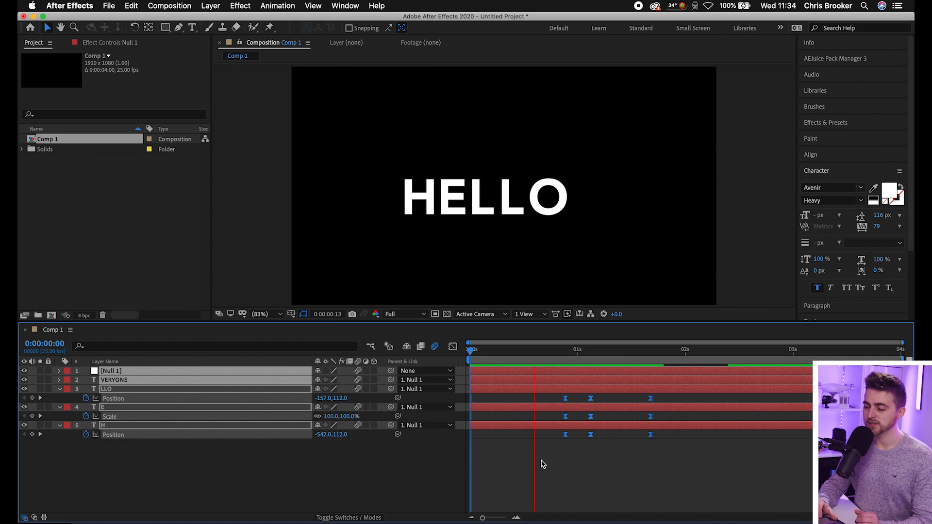